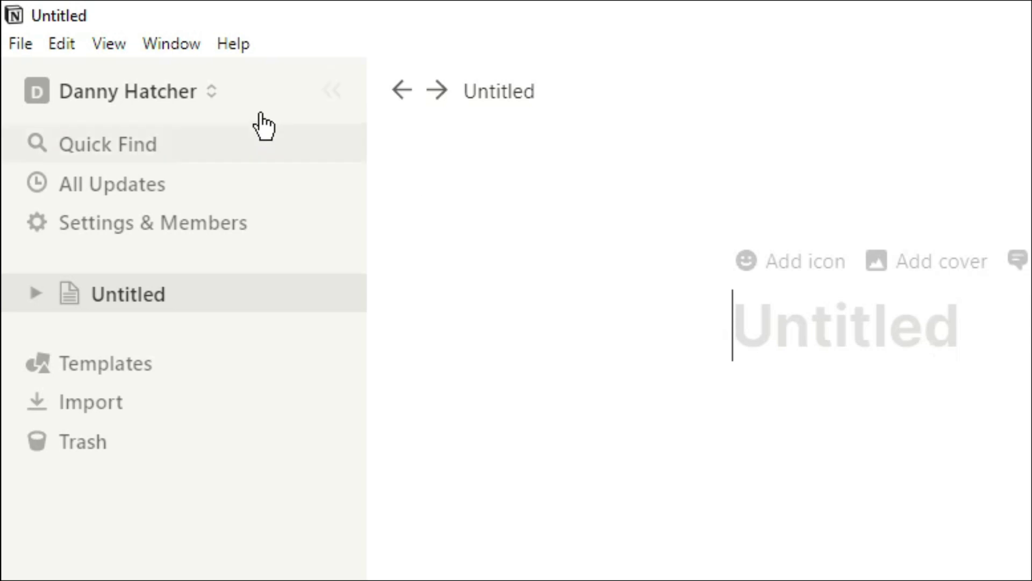
# Check the workspaces available to switch to, then bring up Quick Find search
pyautogui.click(205, 98)
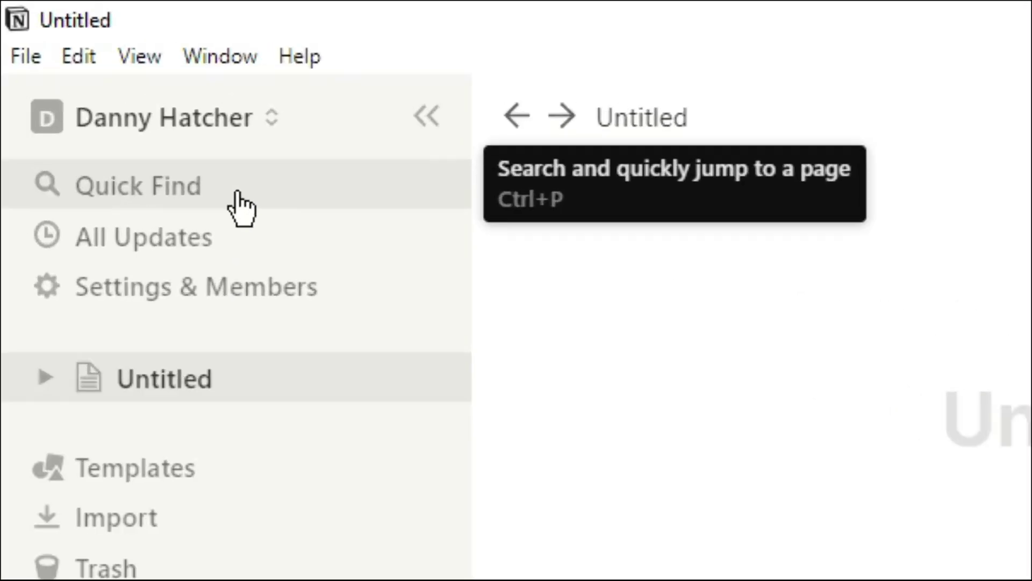
pyautogui.click(238, 194)
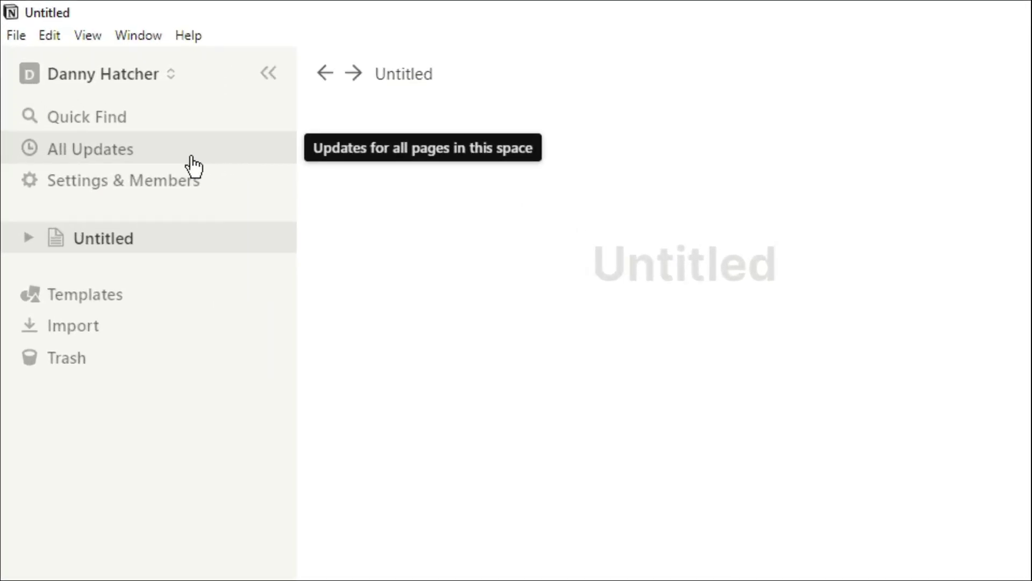
# Open All Updates and view its Following, All and Archived tabs in turn
pyautogui.click(192, 159)
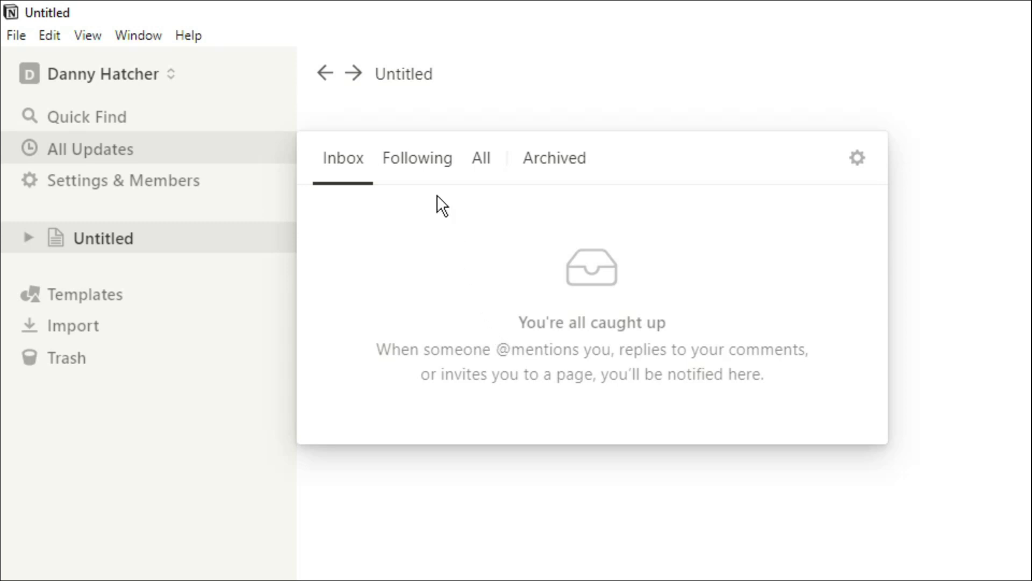
pyautogui.click(426, 163)
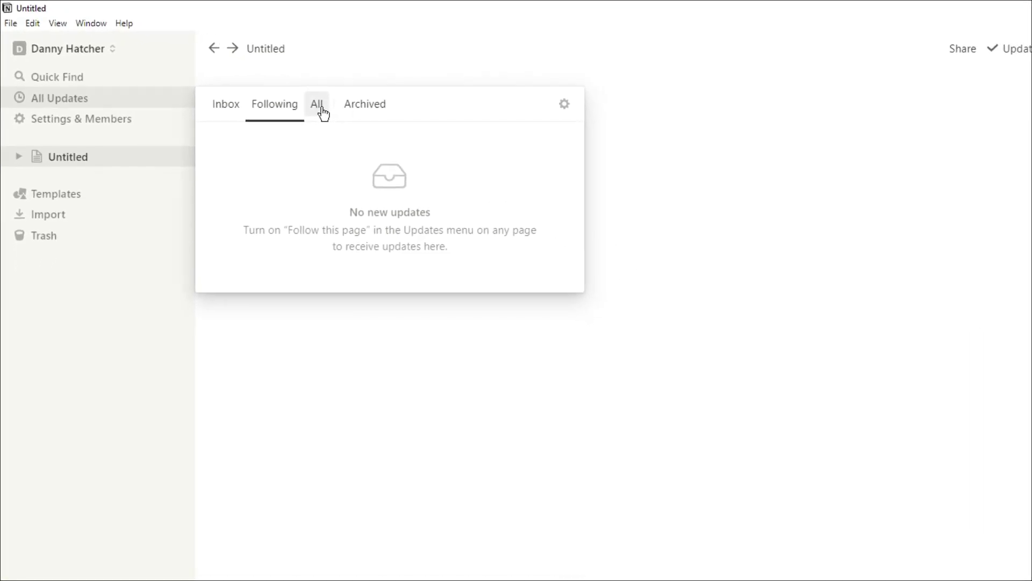
pyautogui.click(322, 110)
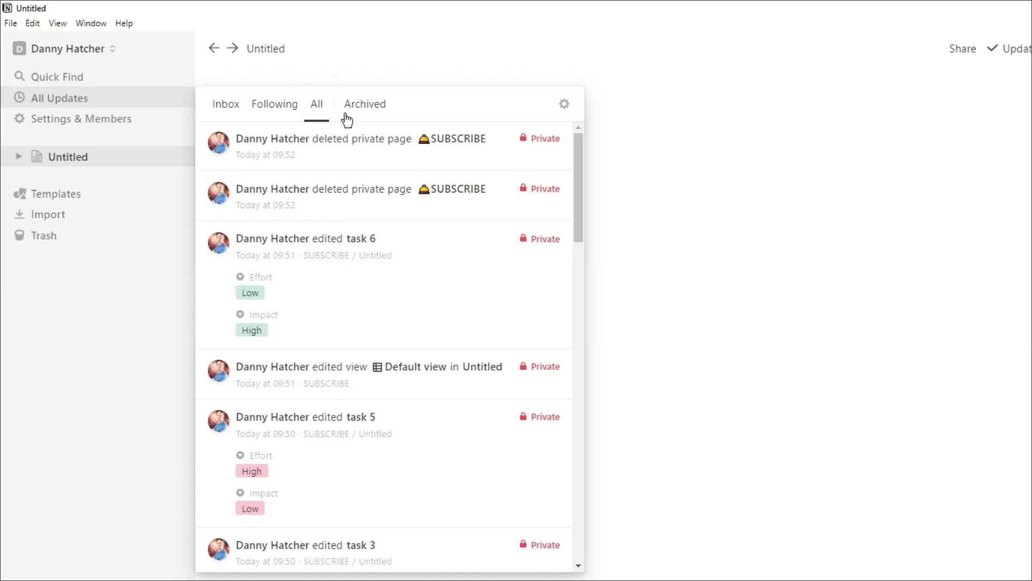
pyautogui.click(368, 108)
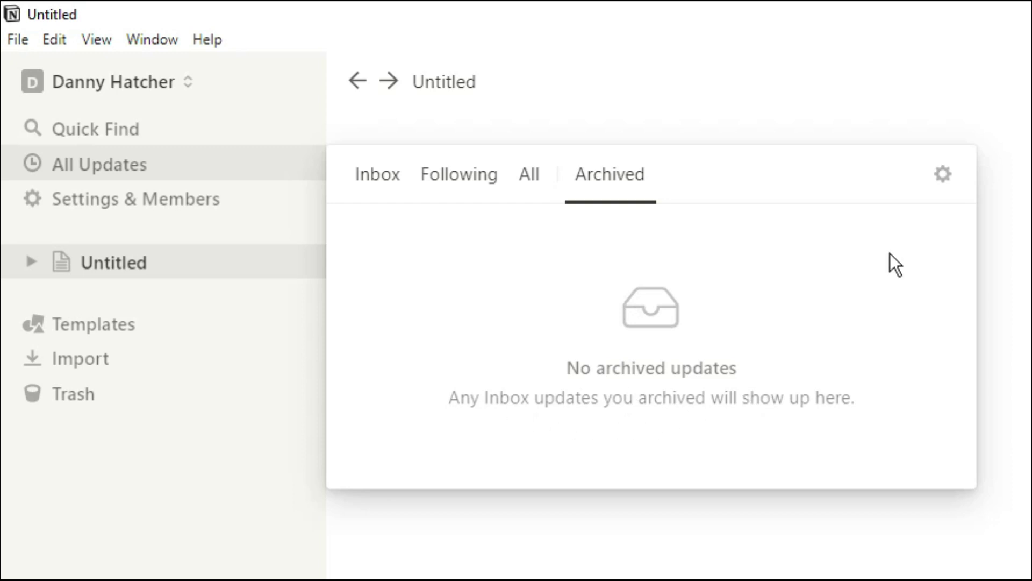
# In Settings & Members, scroll through My account, then view My notifications preferences
pyautogui.click(197, 205)
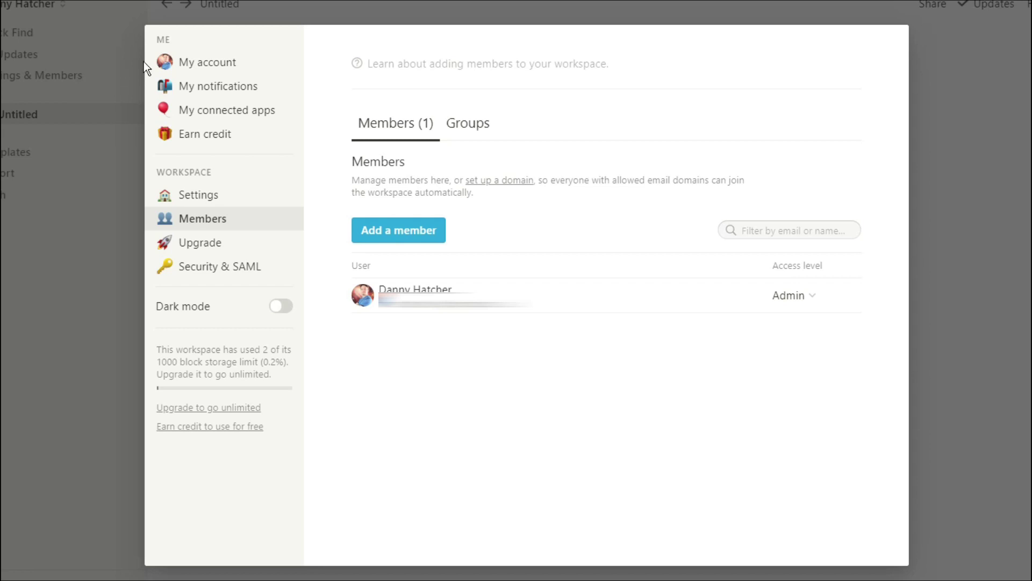
pyautogui.click(227, 69)
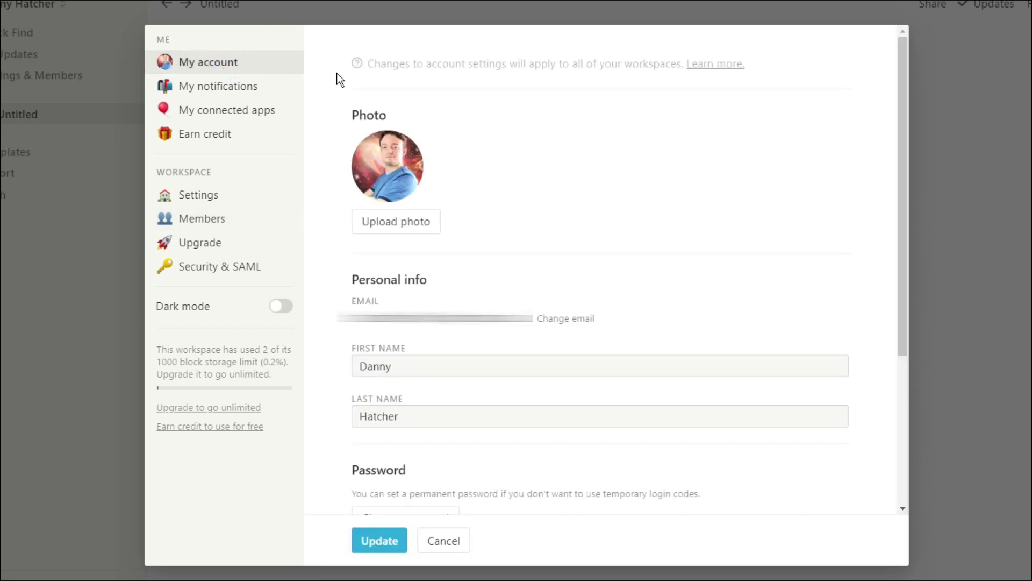
pyautogui.scroll(-4, 613, 106)
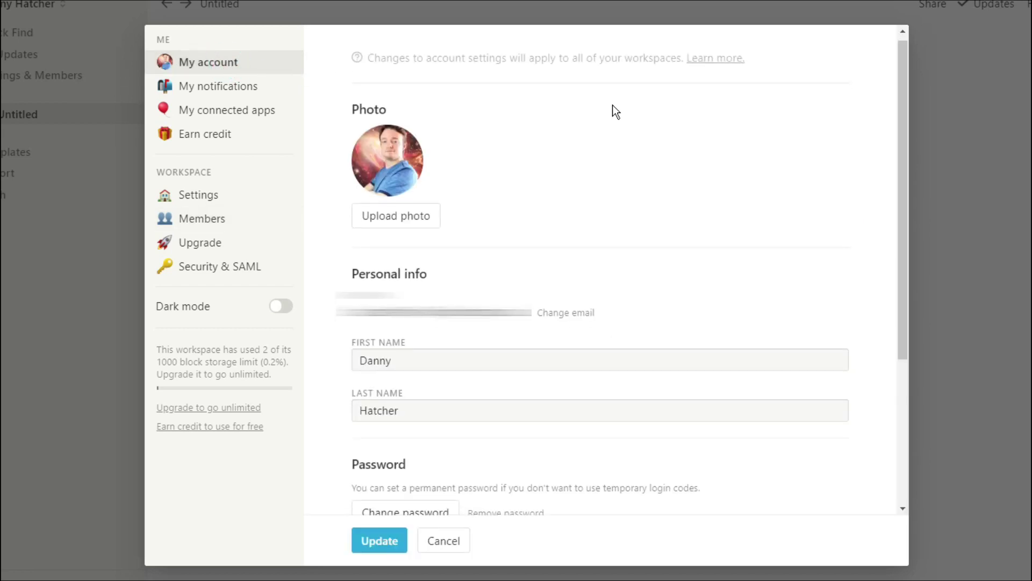
pyautogui.scroll(-1, 615, 111)
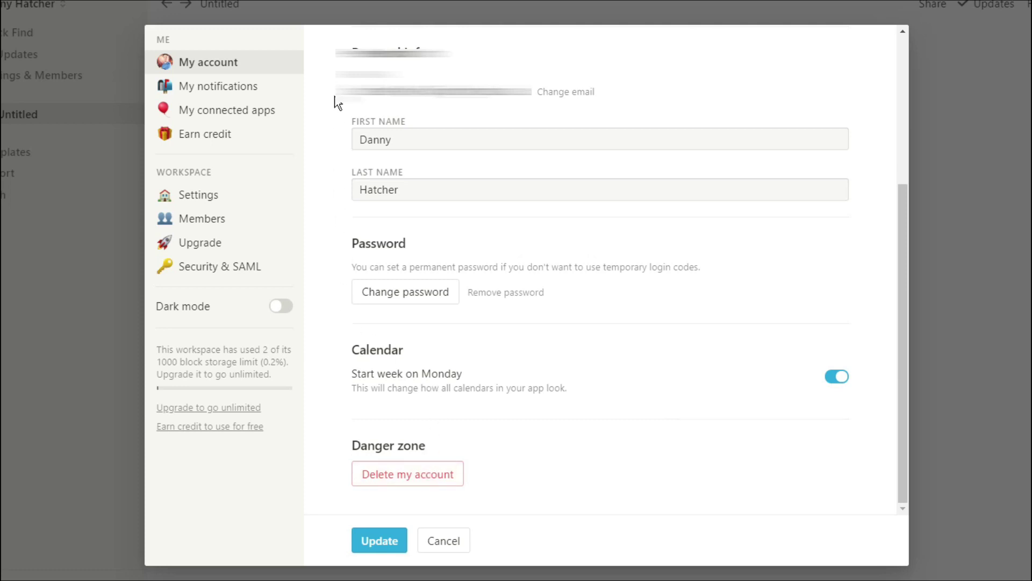
pyautogui.click(273, 92)
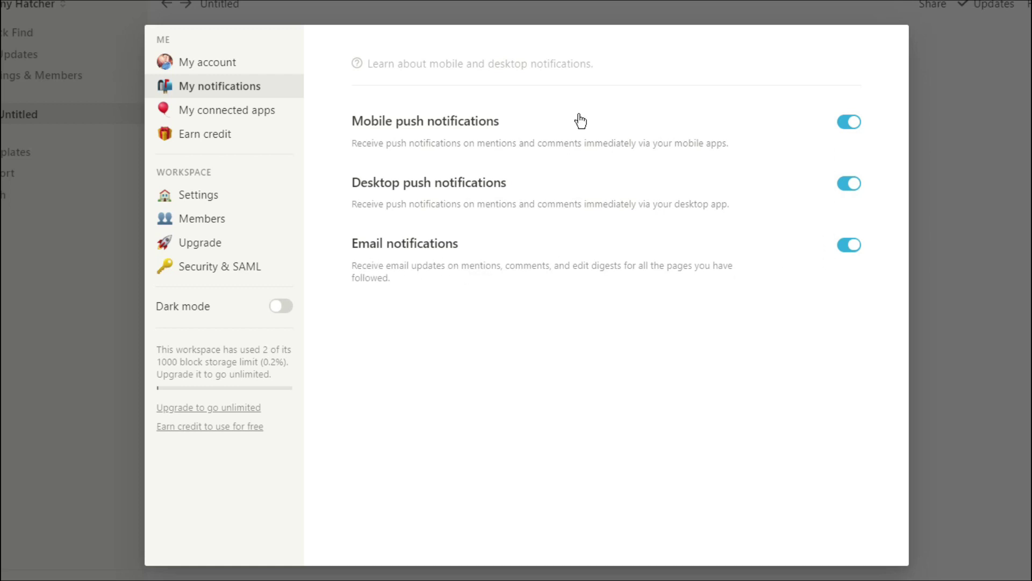
# View My connected apps: Google Drive connected, plus Evernote, Trello and Asana
pyautogui.click(257, 118)
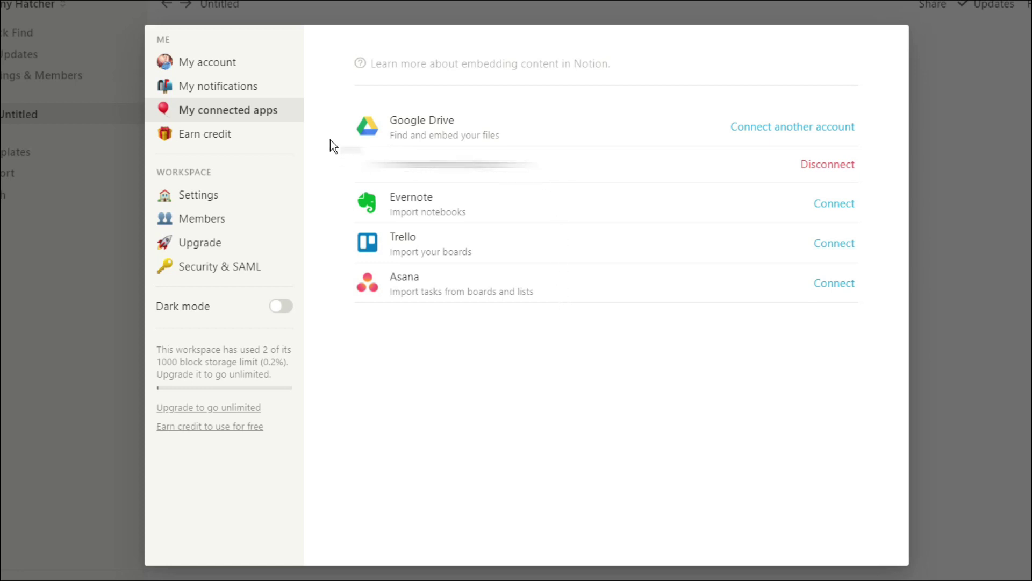
# Open Earn credit and scroll down to the $21 total credit earned
pyautogui.click(247, 138)
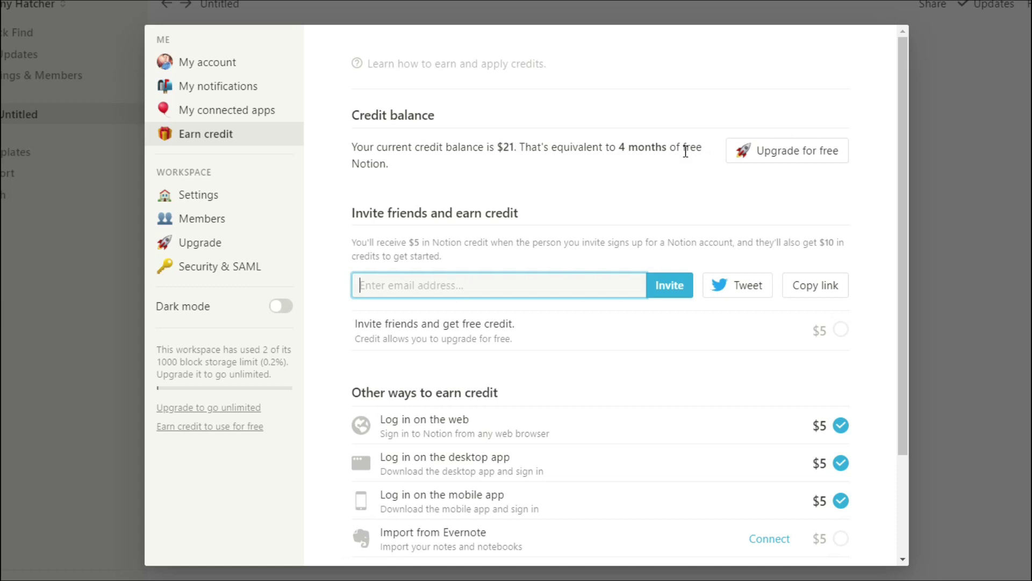
pyautogui.scroll(-2, 600, 179)
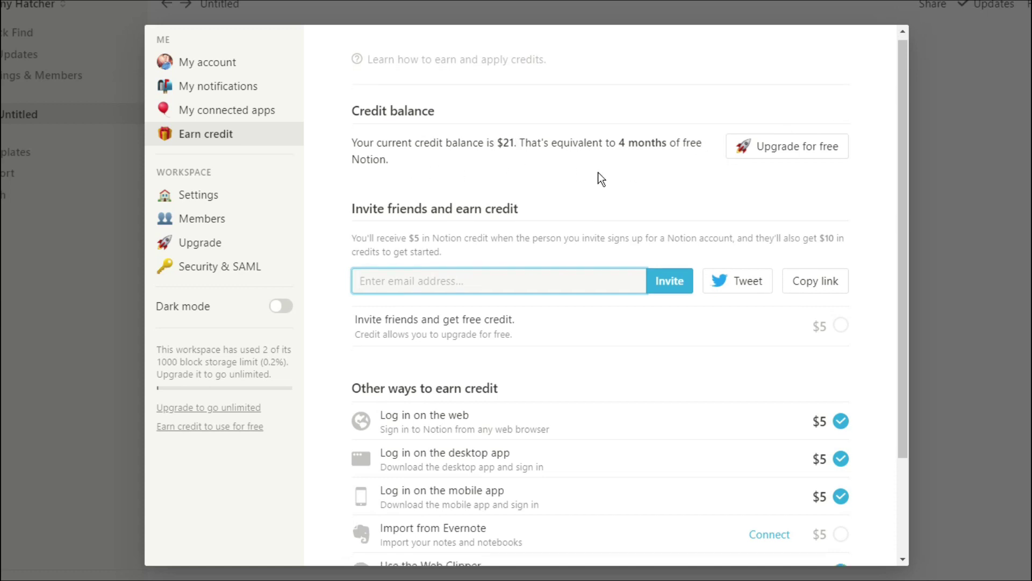
pyautogui.scroll(-3, 600, 179)
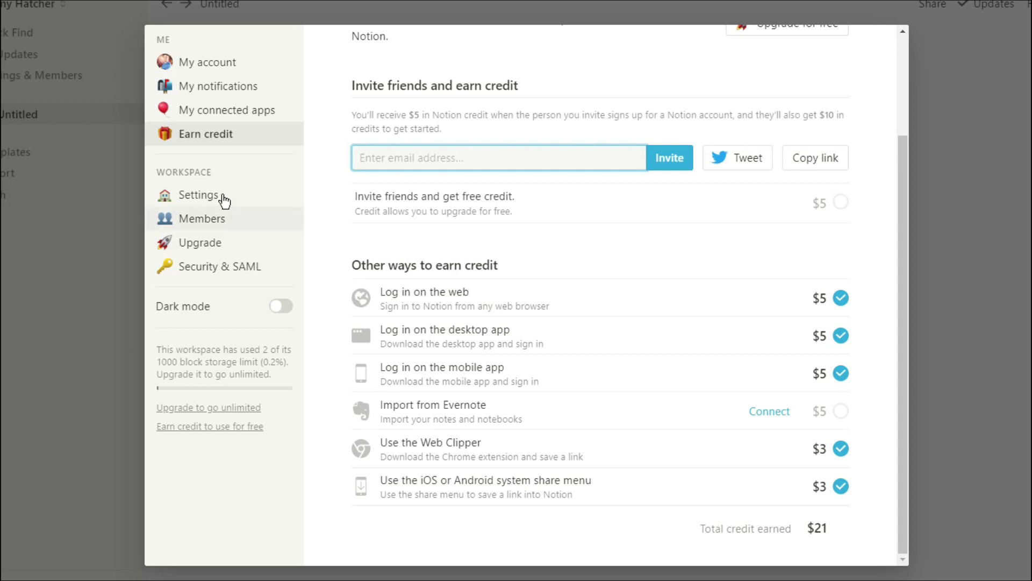
# Open the workspace Settings page and scroll past the domain and export options to the Danger zone
pyautogui.click(224, 199)
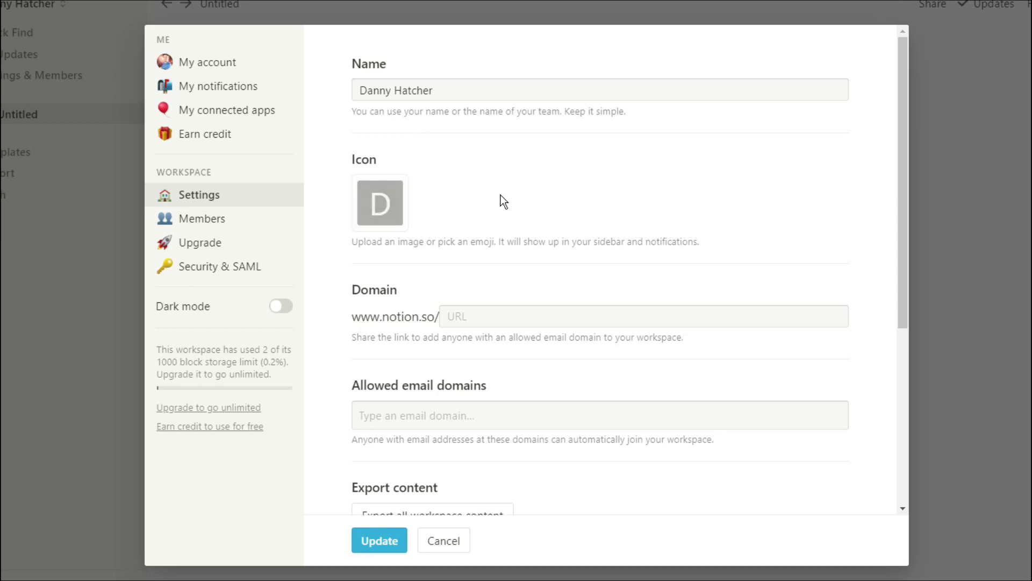
pyautogui.scroll(-3, 500, 196)
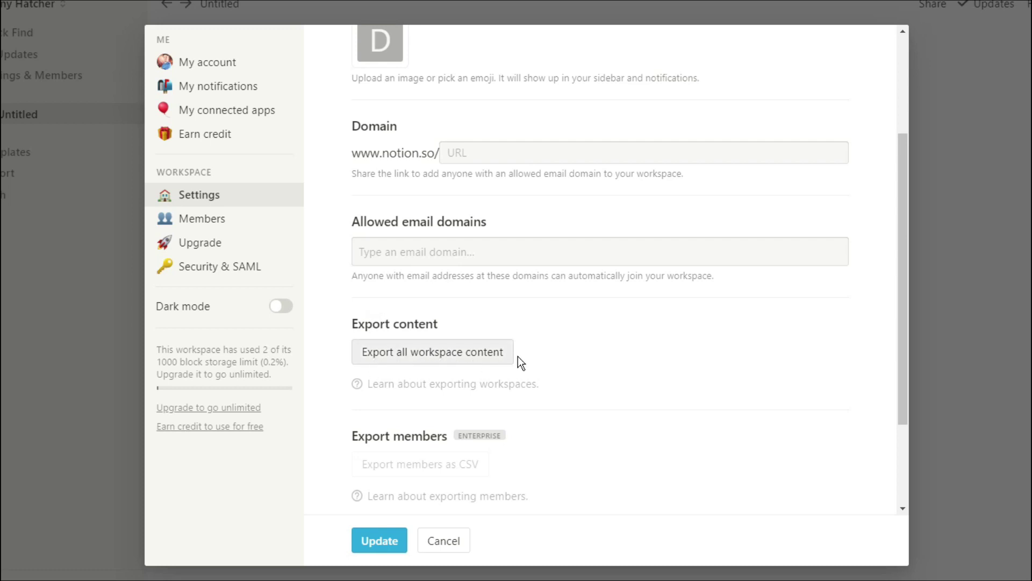
pyautogui.scroll(-3, 535, 420)
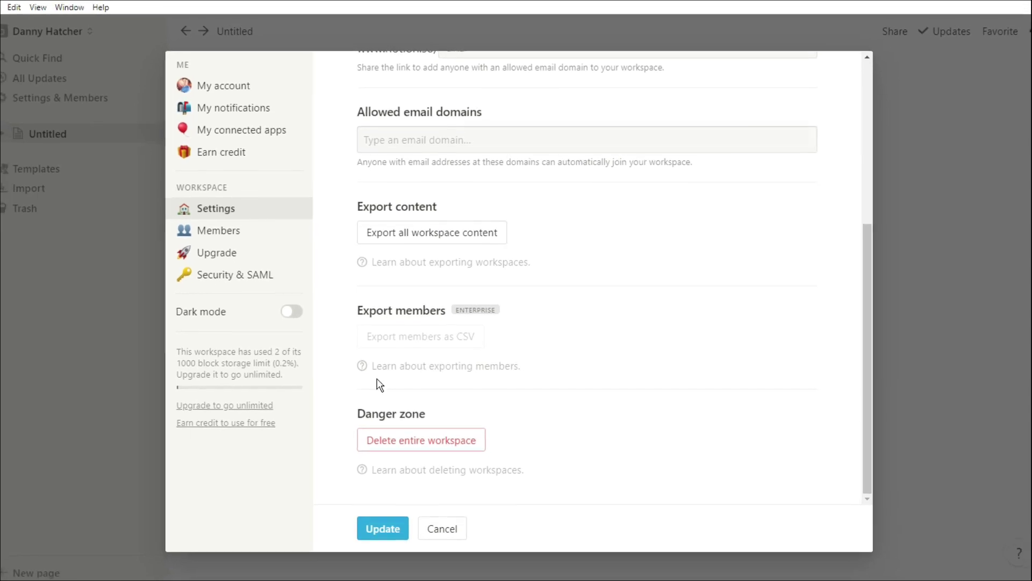
# View the Members list with its single Admin, then the Groups tab requiring an upgrade
pyautogui.click(239, 240)
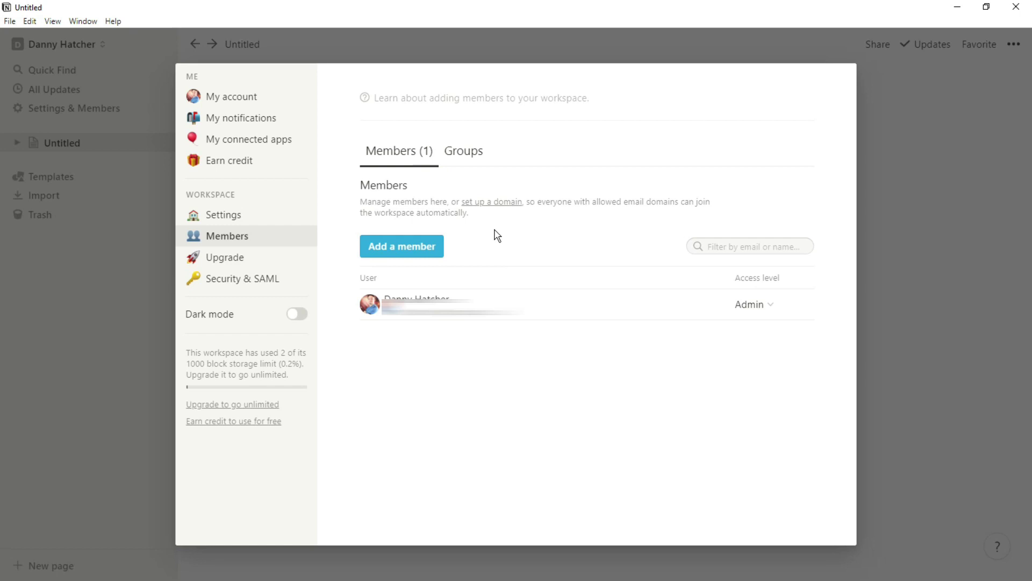
pyautogui.click(466, 156)
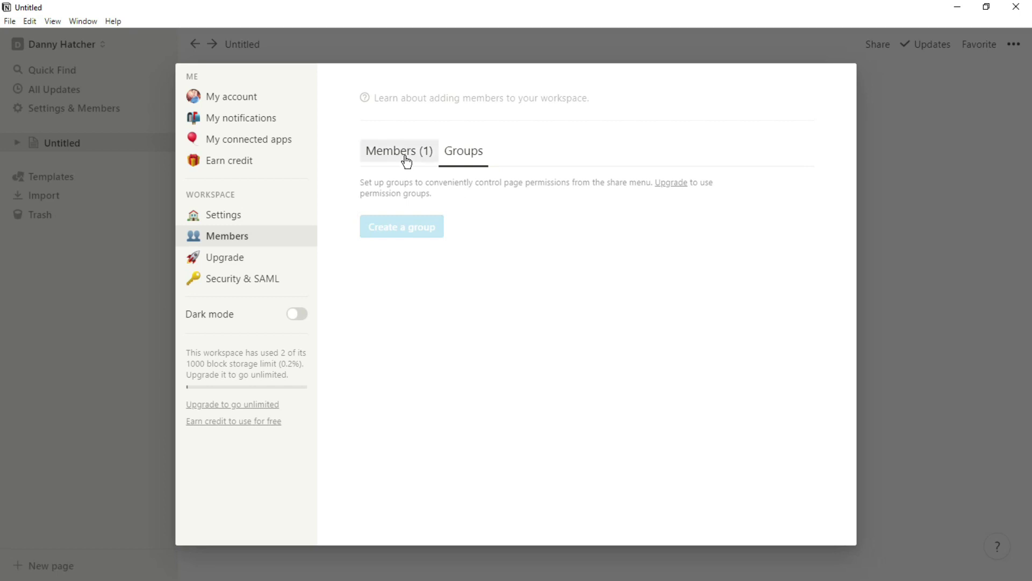
# Open the Upgrade plans page and scroll its FAQ down to the payment processing and multiple-teams questions
pyautogui.click(268, 270)
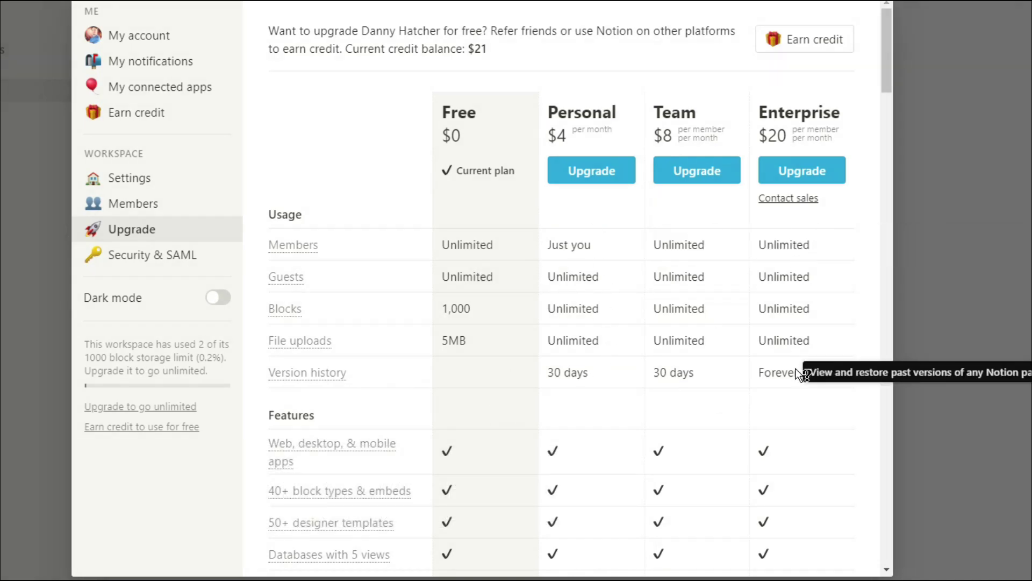
pyautogui.scroll(-3, 530, 392)
pyautogui.scroll(-6, 530, 393)
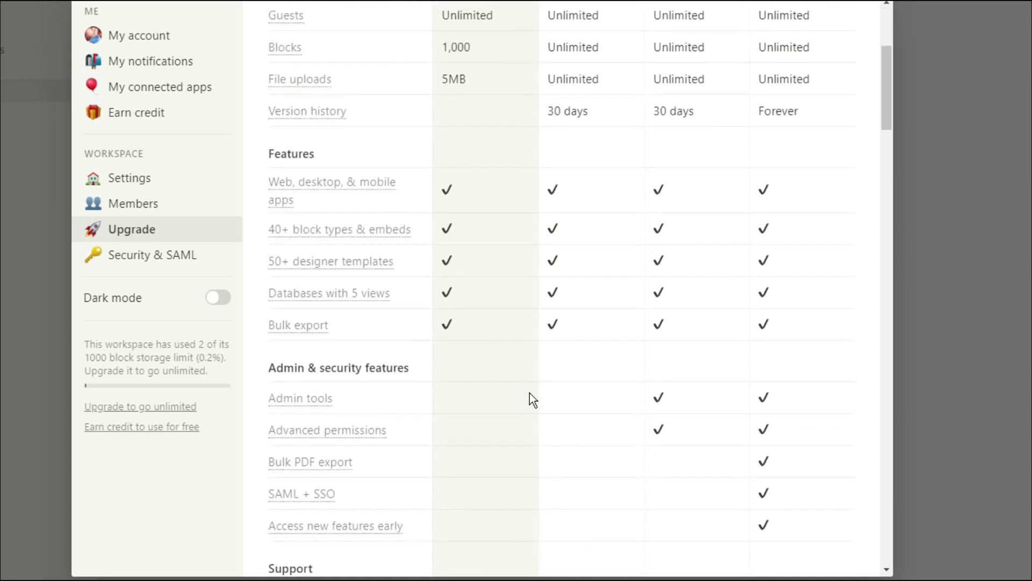
pyautogui.scroll(-7, 530, 393)
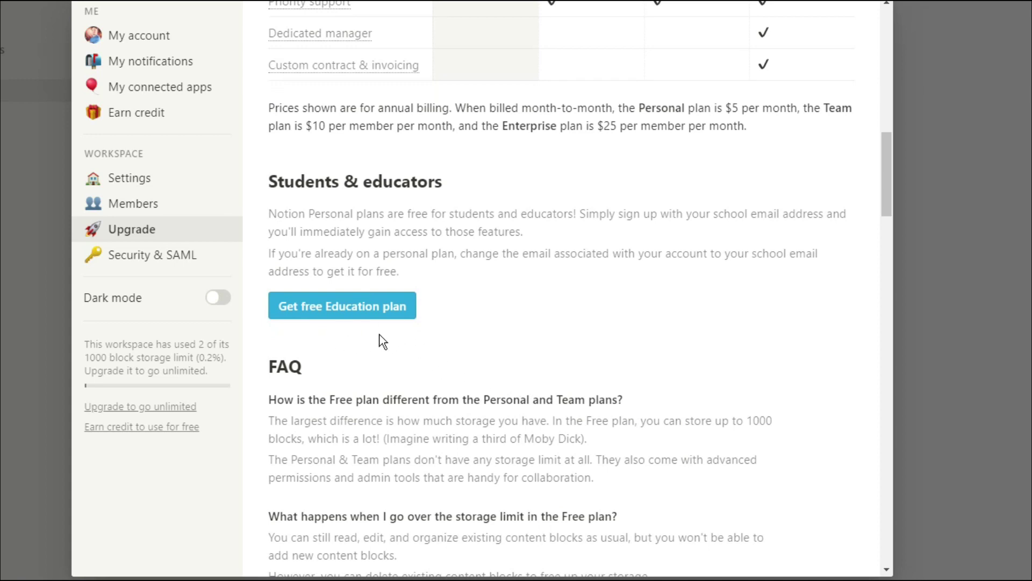
pyautogui.scroll(-5, 381, 339)
pyautogui.scroll(-14, 381, 334)
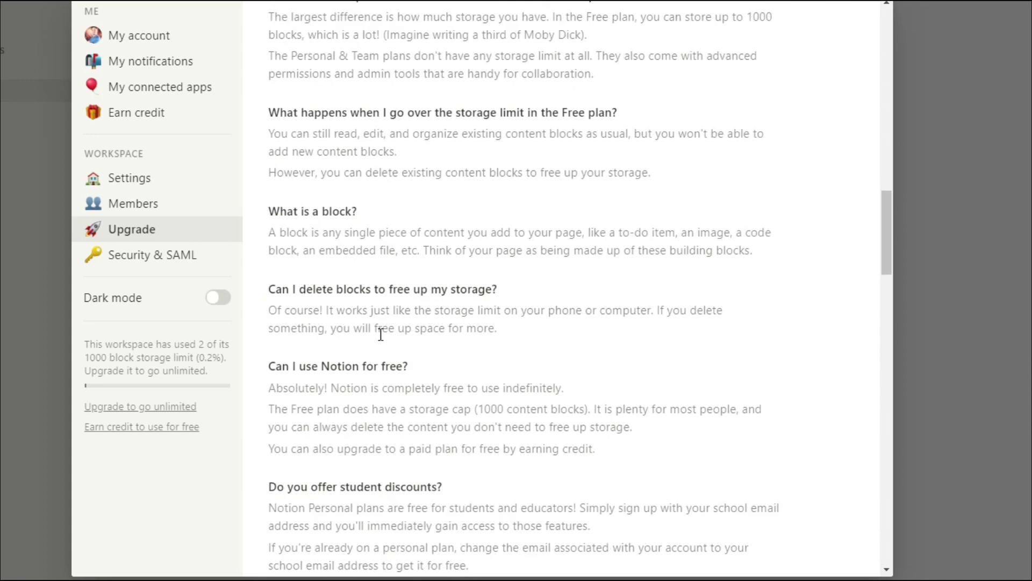
pyautogui.scroll(-12, 381, 334)
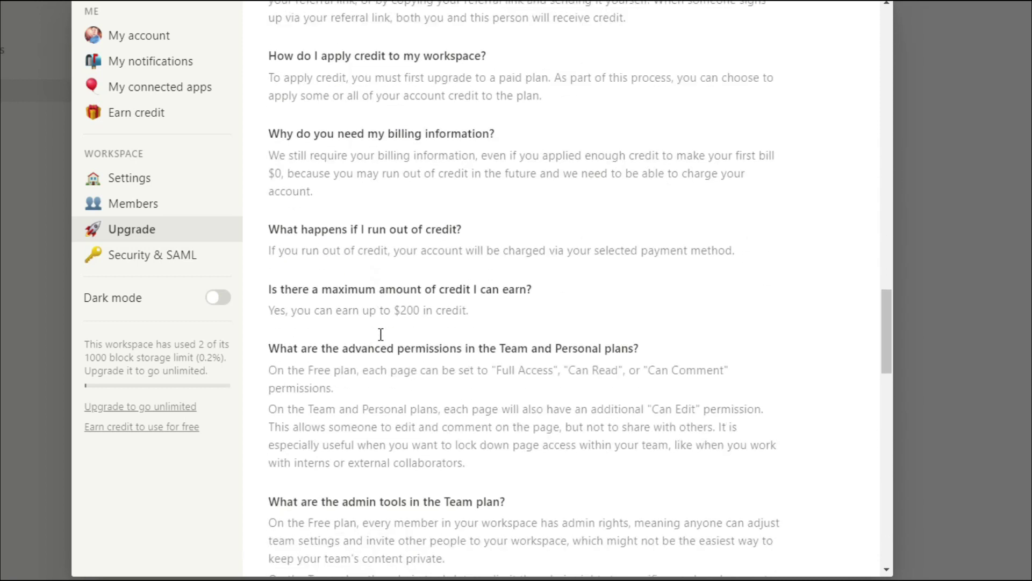
pyautogui.scroll(-13, 381, 334)
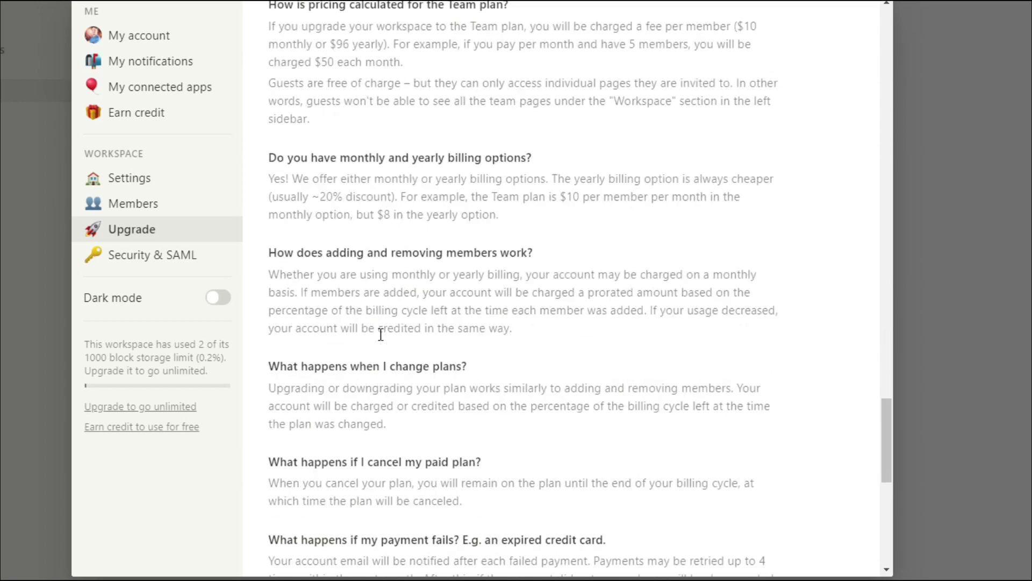
pyautogui.scroll(-4, 380, 338)
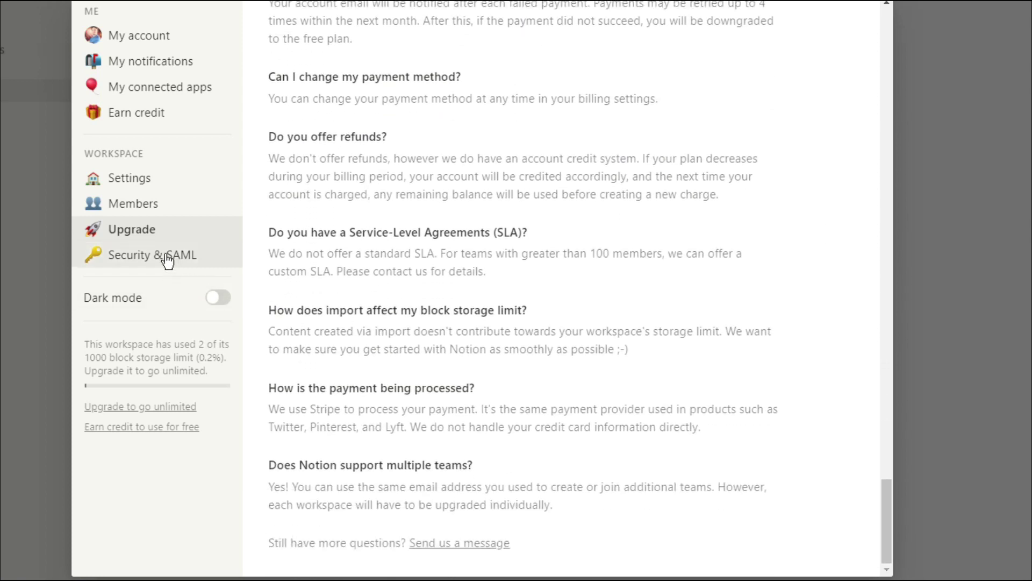
# View Security & SAML, toggle dark mode on and back off, and close settings
pyautogui.click(162, 256)
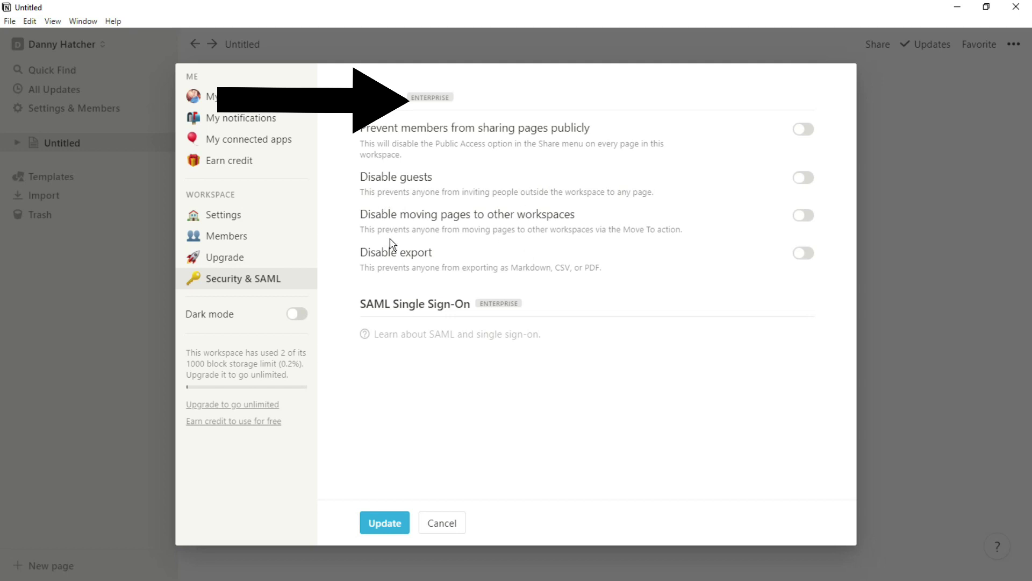
pyautogui.click(300, 317)
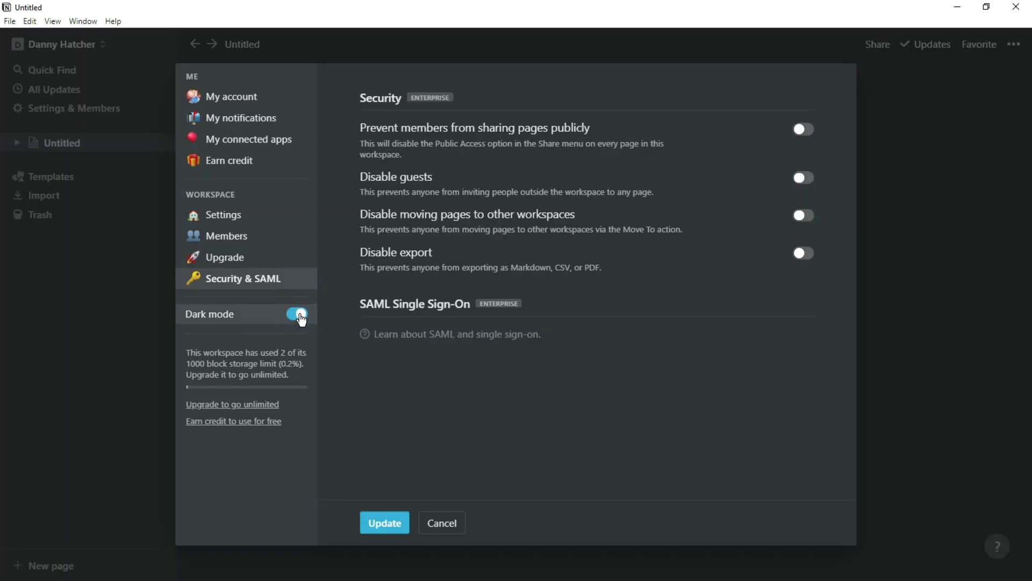
pyautogui.click(300, 317)
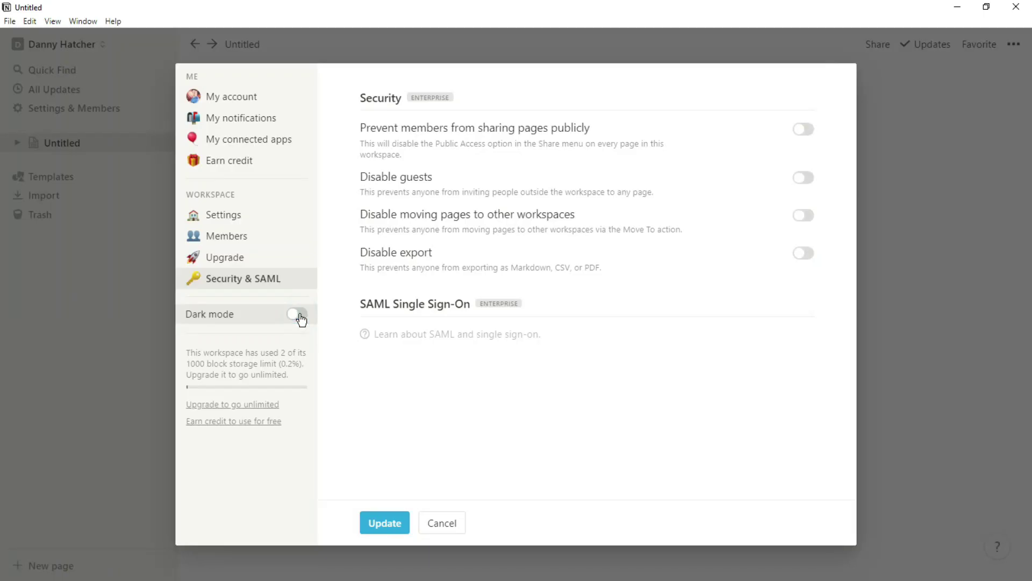
pyautogui.press('Escape')
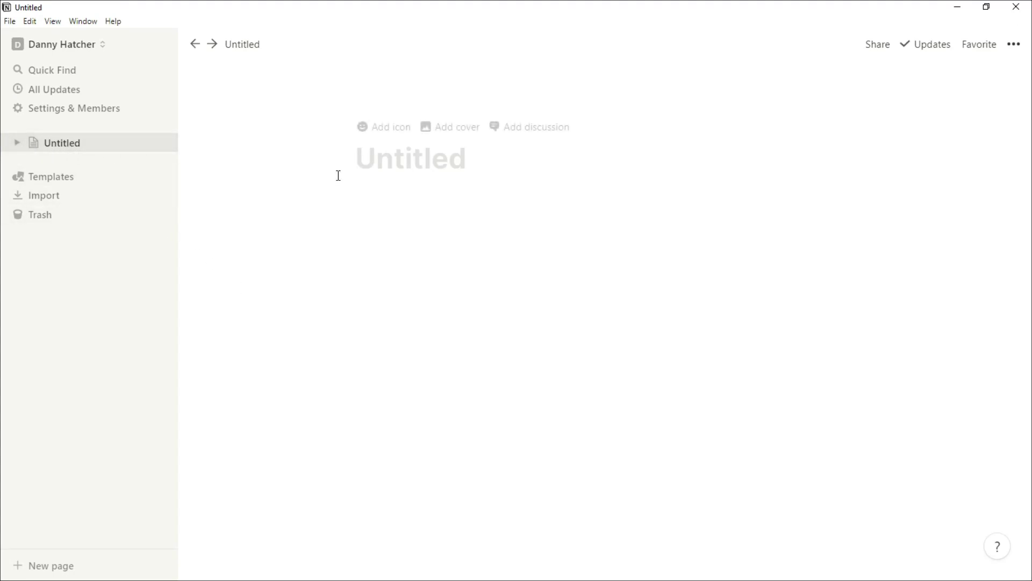
# Add an empty sub-page titled 'page 1' under Untitled and open it as a full page
pyautogui.click(19, 143)
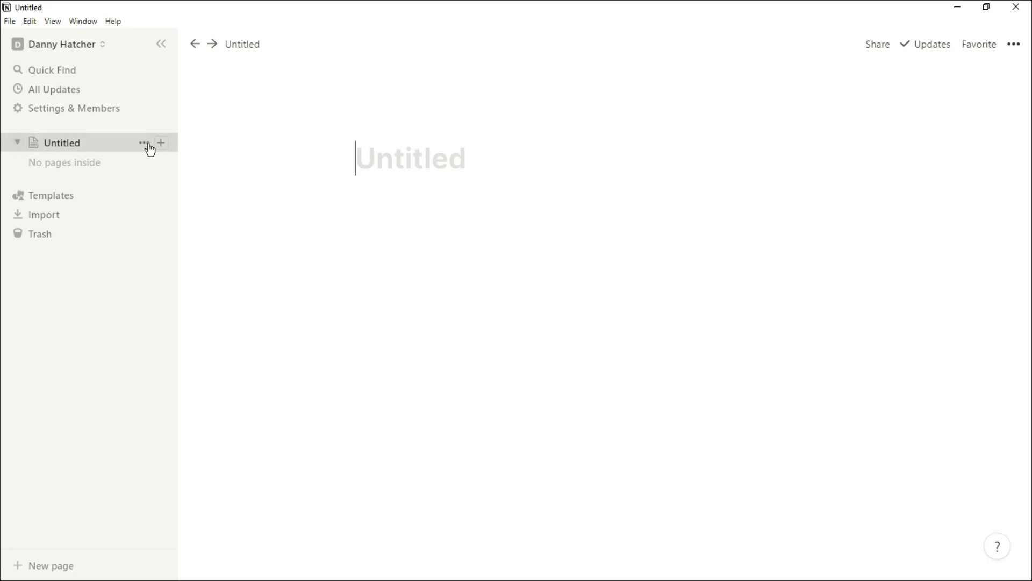
pyautogui.click(171, 146)
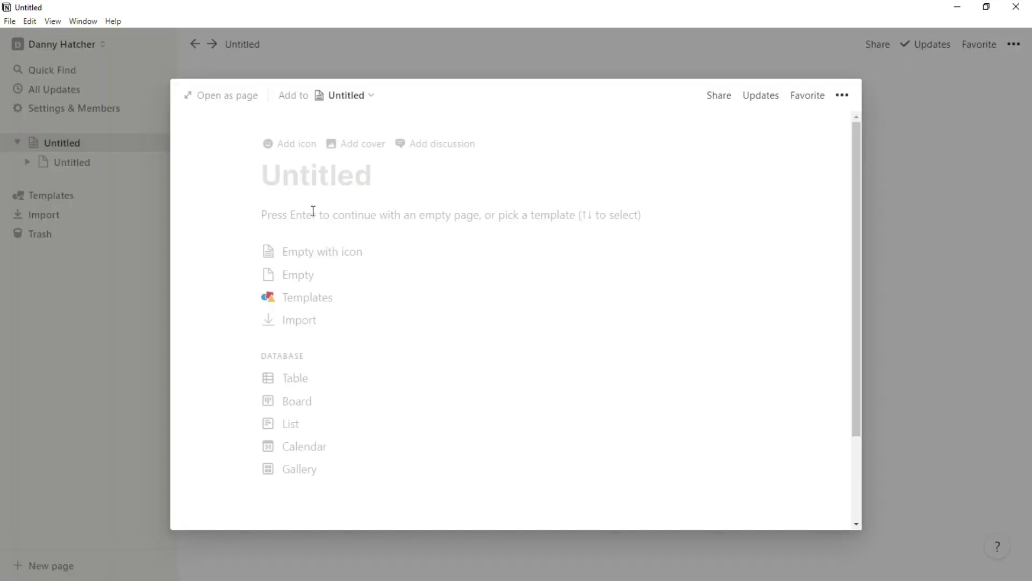
pyautogui.press('Return')
pyautogui.click(299, 180)
pyautogui.write('page ')
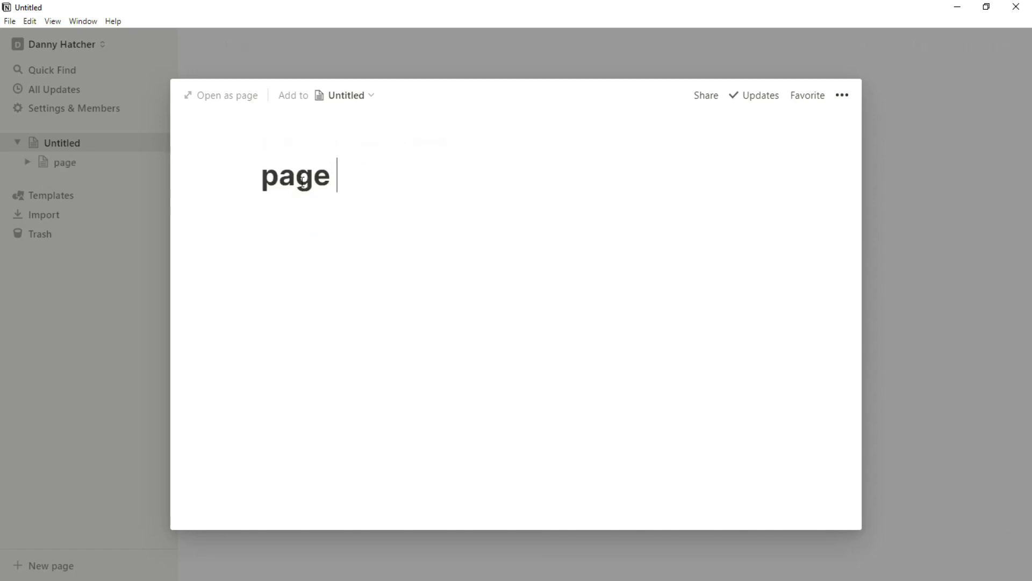
pyautogui.write('1')
pyautogui.click(241, 101)
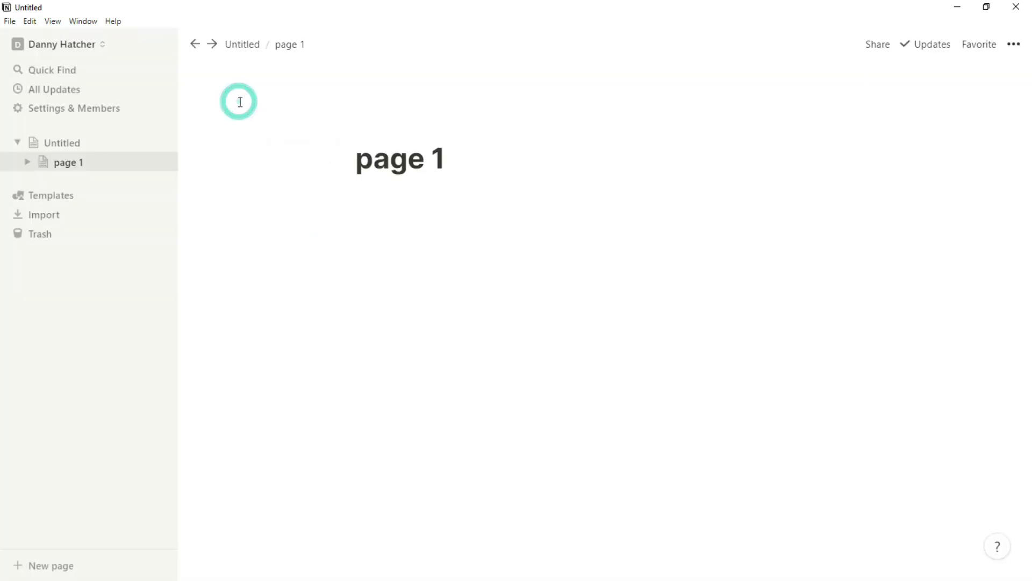
# Return to the parent Untitled page from the sidebar
pyautogui.click(18, 143)
pyautogui.click(17, 143)
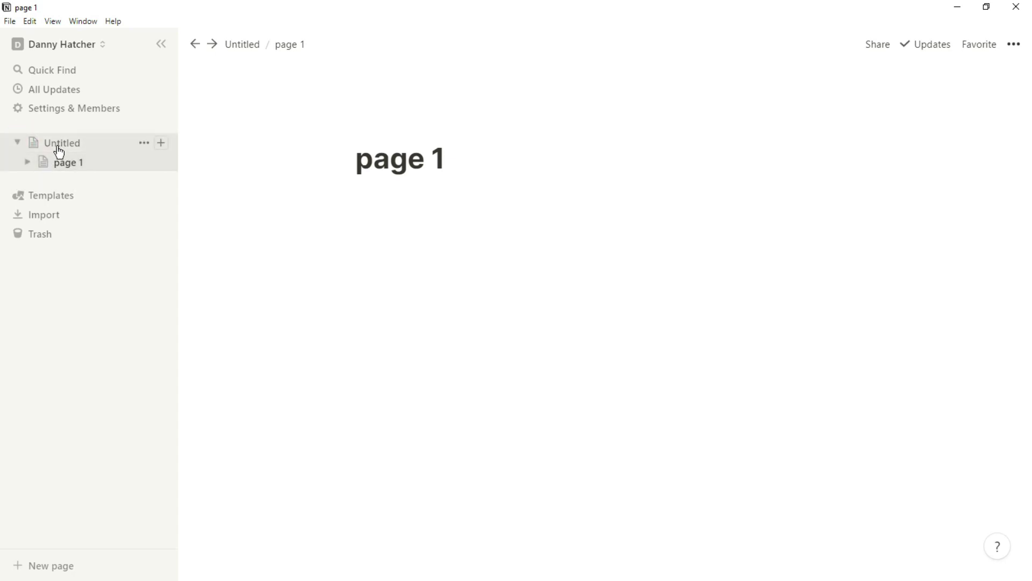
pyautogui.click(59, 149)
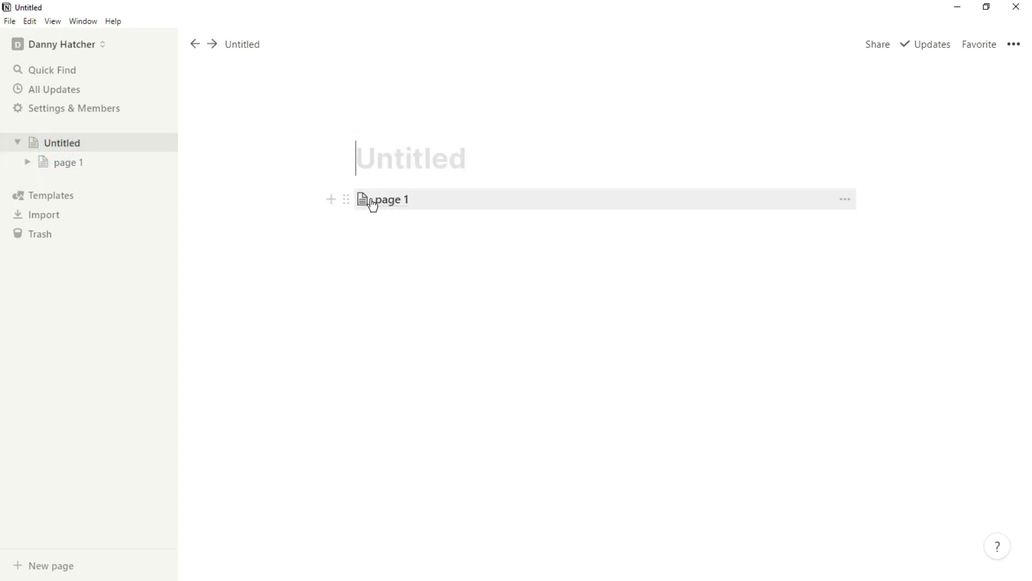
# Browse the template gallery and add the Personal Notes & Drafts template to the workspace
pyautogui.click(82, 200)
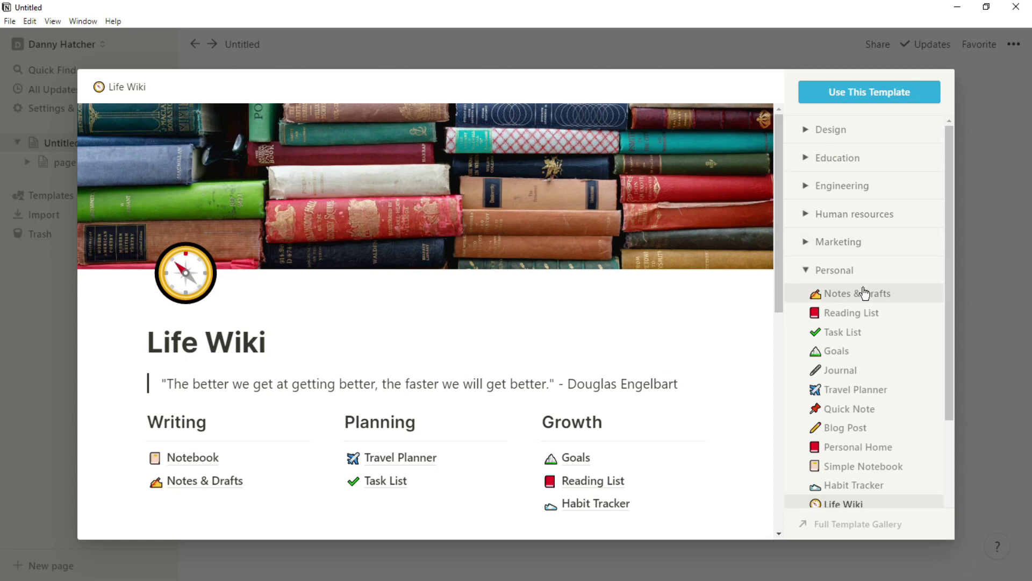
pyautogui.scroll(-5, 865, 293)
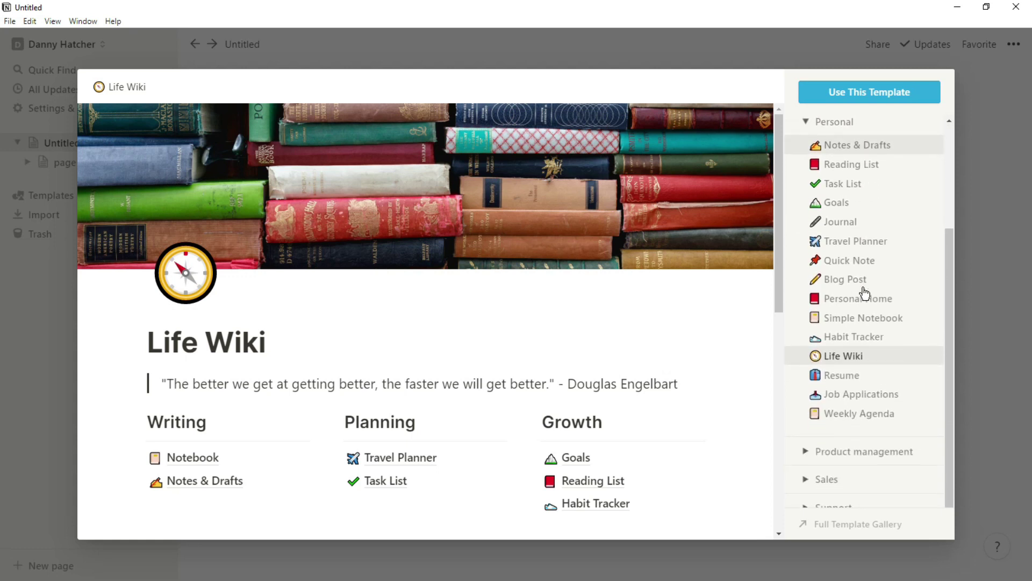
pyautogui.scroll(5, 864, 293)
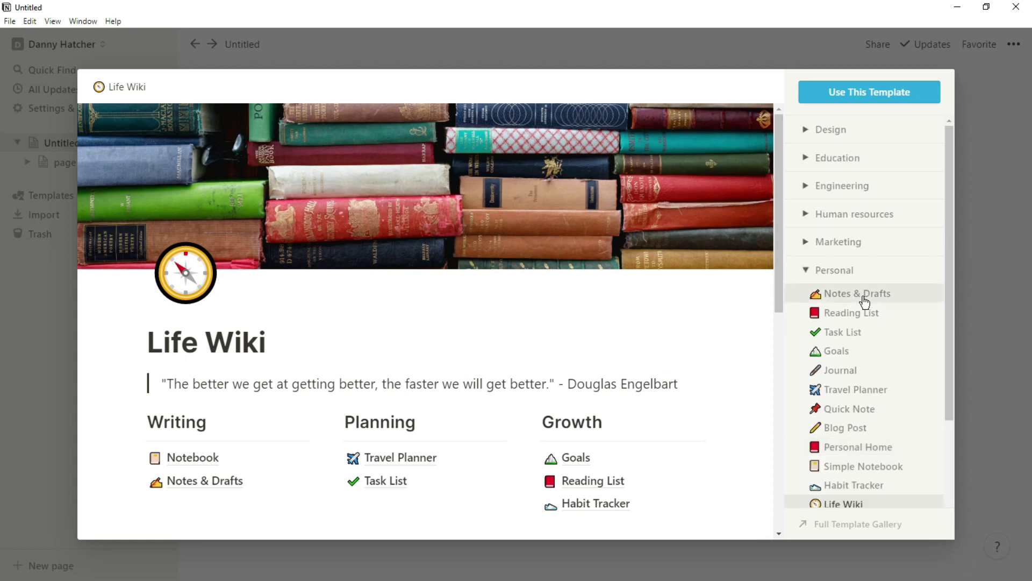
pyautogui.click(860, 294)
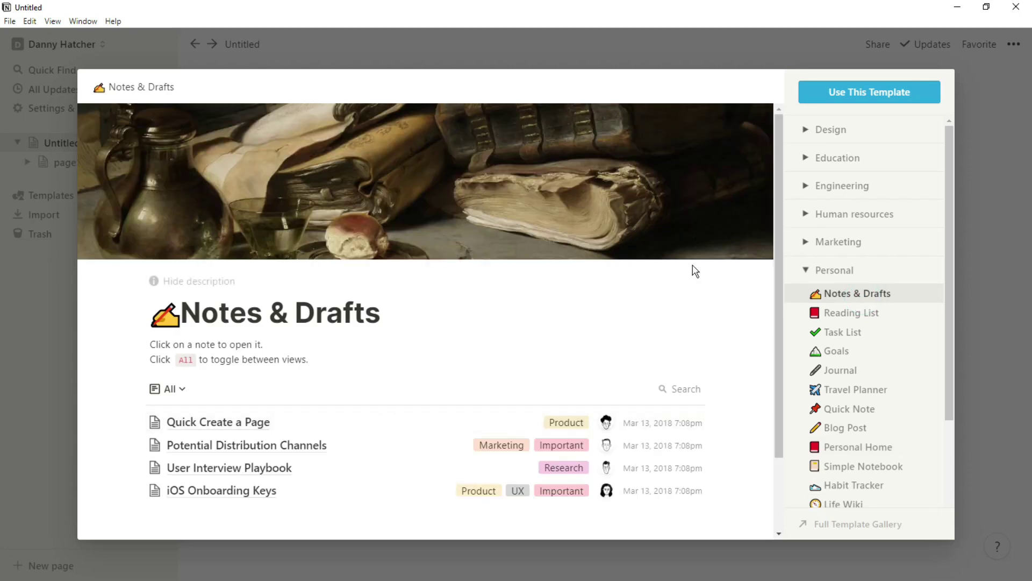
pyautogui.click(880, 98)
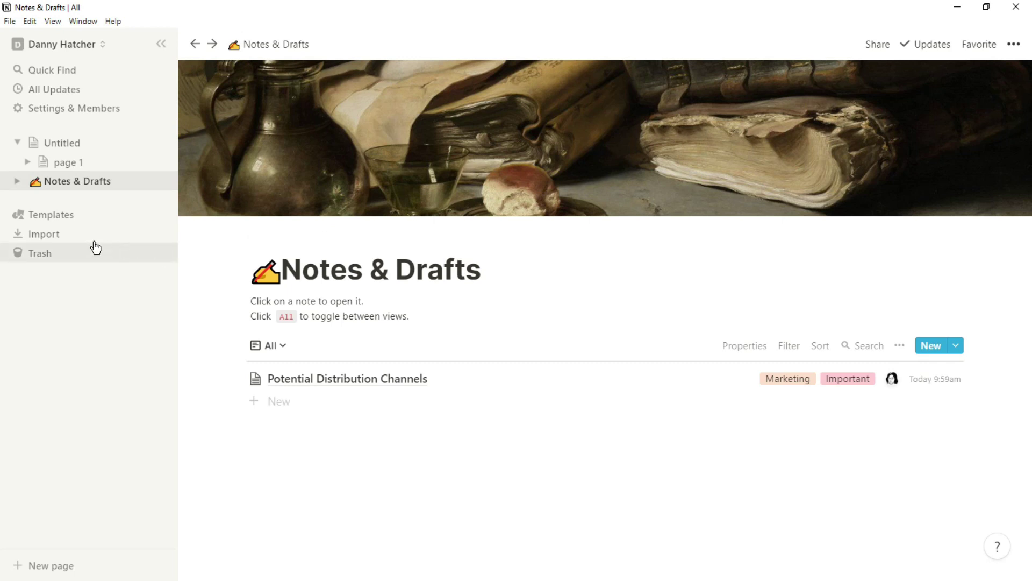
pyautogui.click(64, 237)
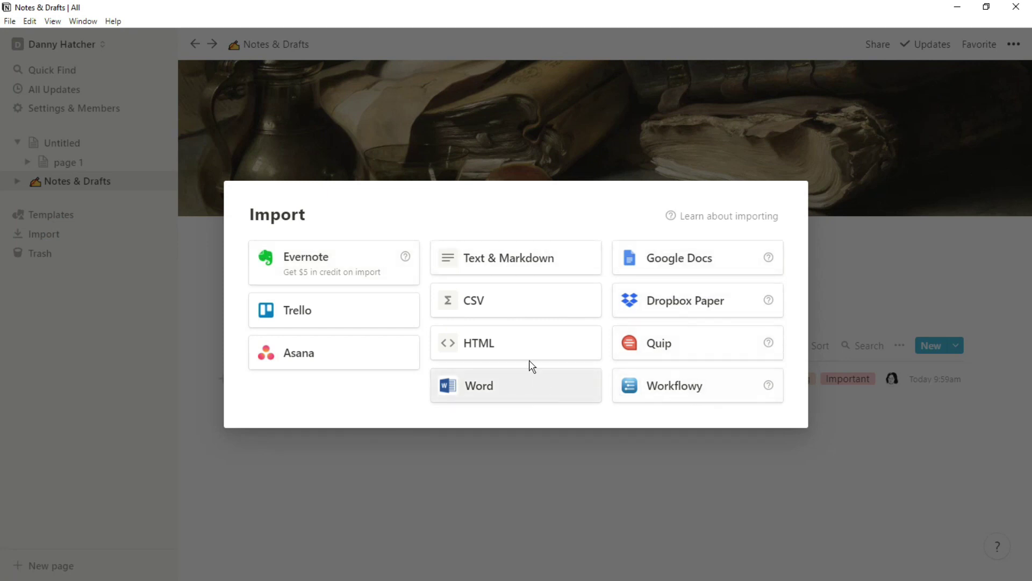
pyautogui.click(196, 231)
pyautogui.click(80, 256)
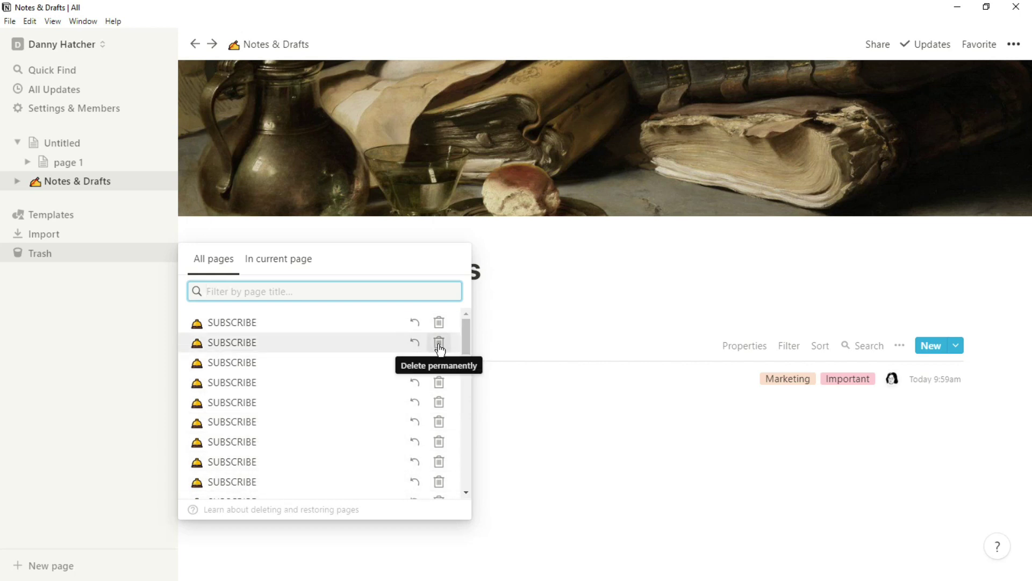
pyautogui.click(305, 267)
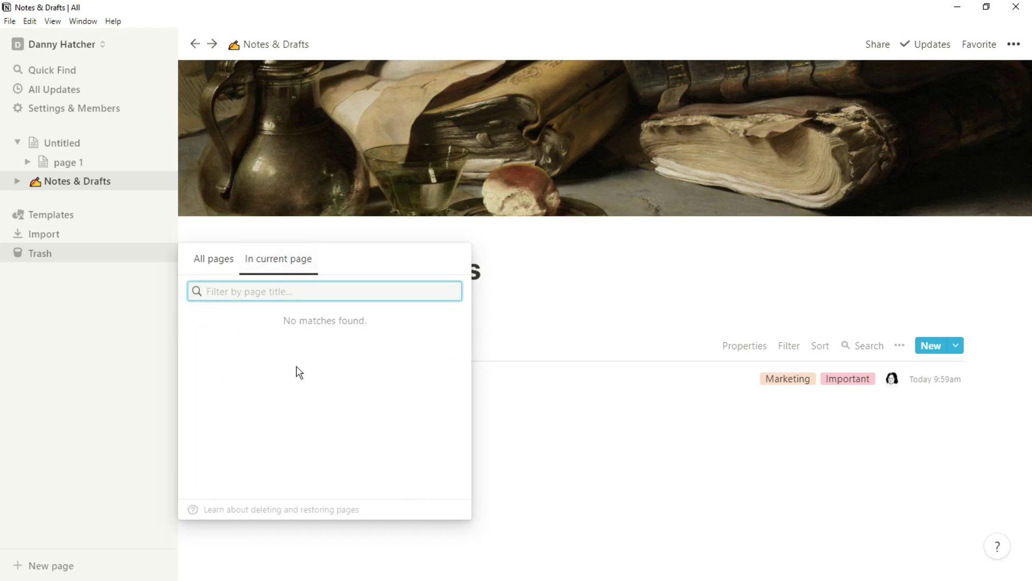
pyautogui.click(282, 231)
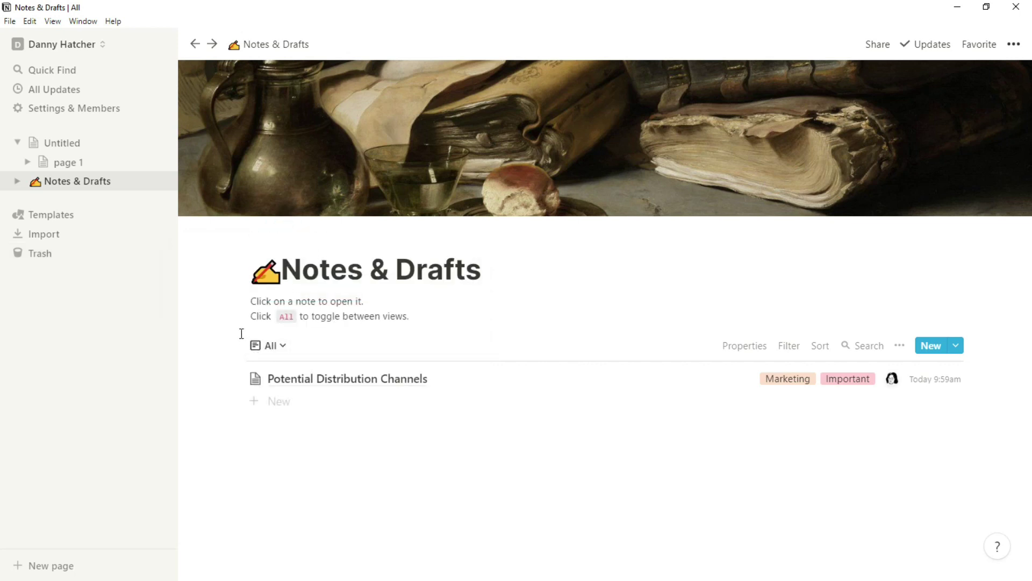
# Create a new empty private page named 'page 2'
pyautogui.click(77, 575)
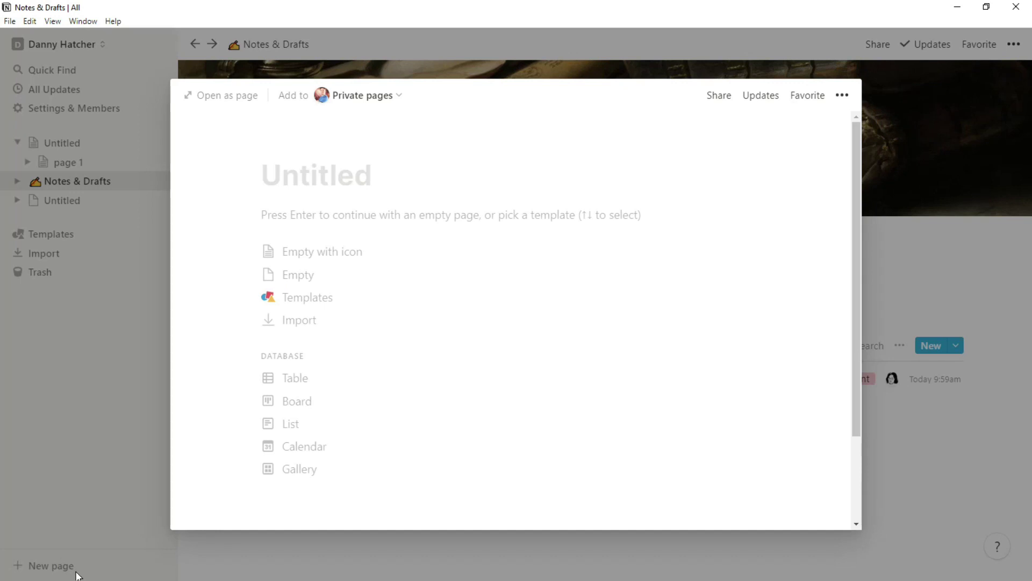
pyautogui.write('page 2')
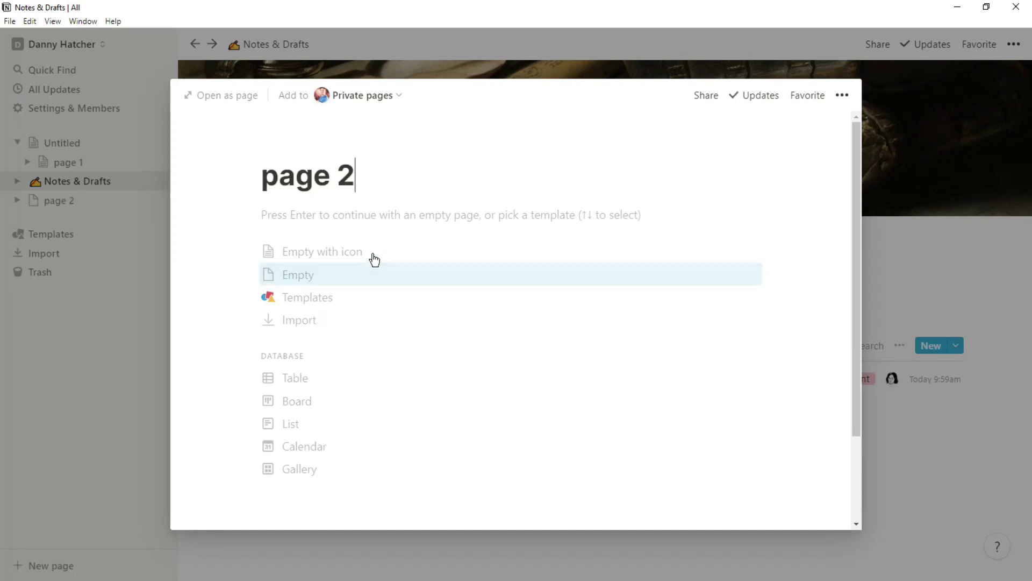
pyautogui.click(352, 223)
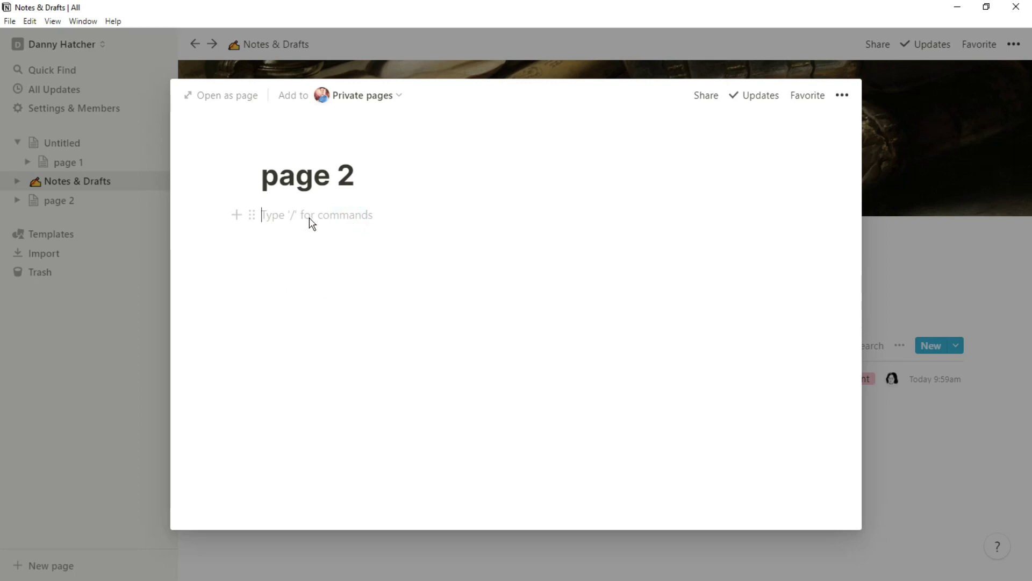
pyautogui.click(135, 218)
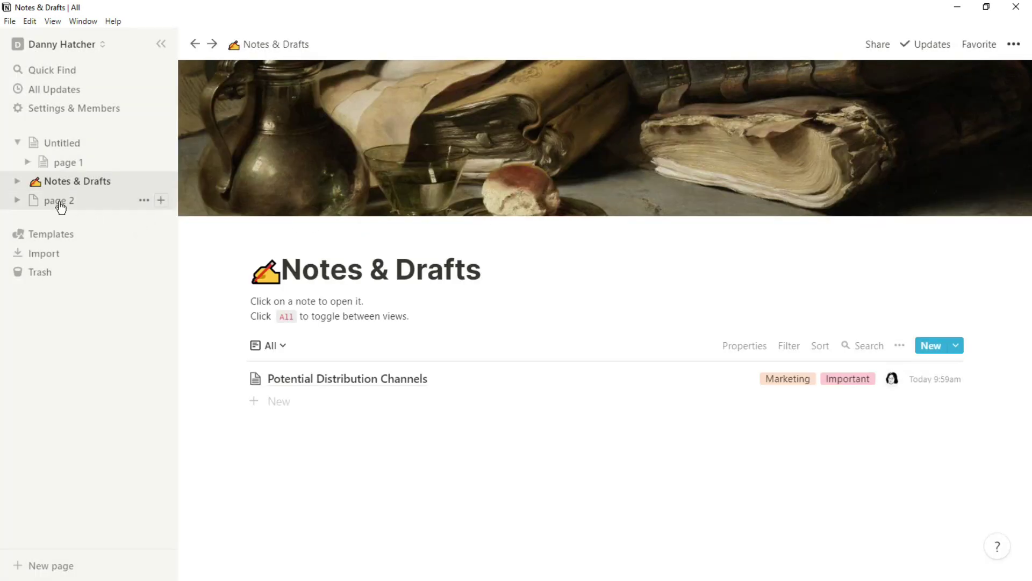
# Drag page 2 into Notes & Drafts and drop it at the end of the list
pyautogui.moveTo(61, 208); pyautogui.dragTo(77, 185)
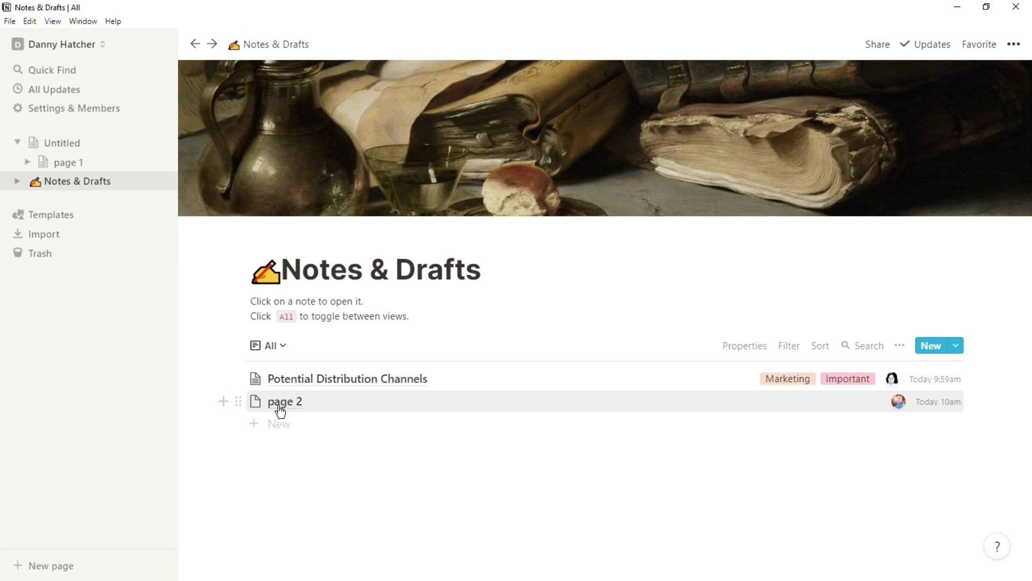
pyautogui.moveTo(280, 410); pyautogui.dragTo(313, 420)
pyautogui.moveTo(313, 420); pyautogui.dragTo(312, 476)
# Review the Notes & Drafts invite and permission options unchanged, then copy the page link
pyautogui.click(877, 46)
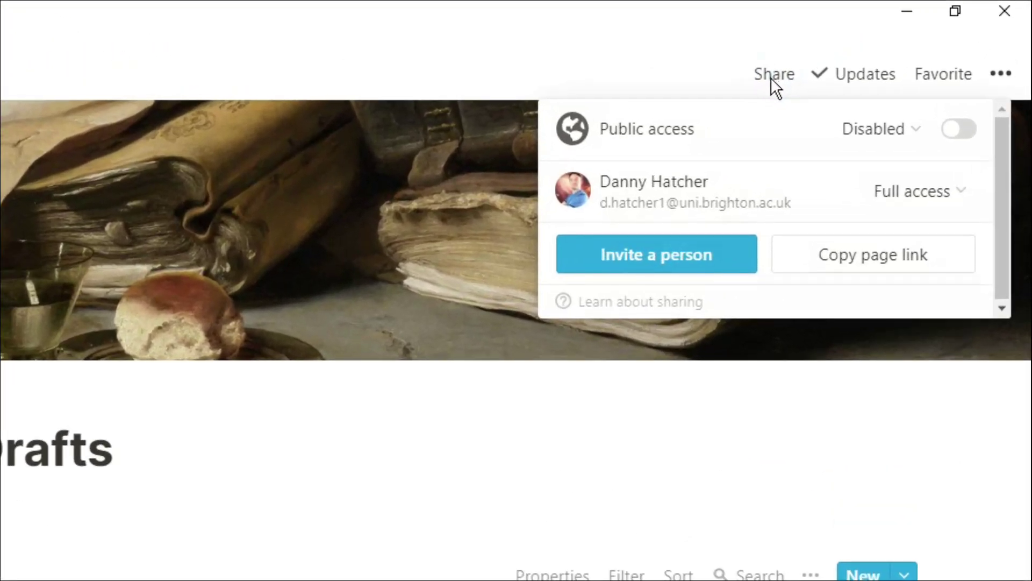
pyautogui.moveTo(777, 133)
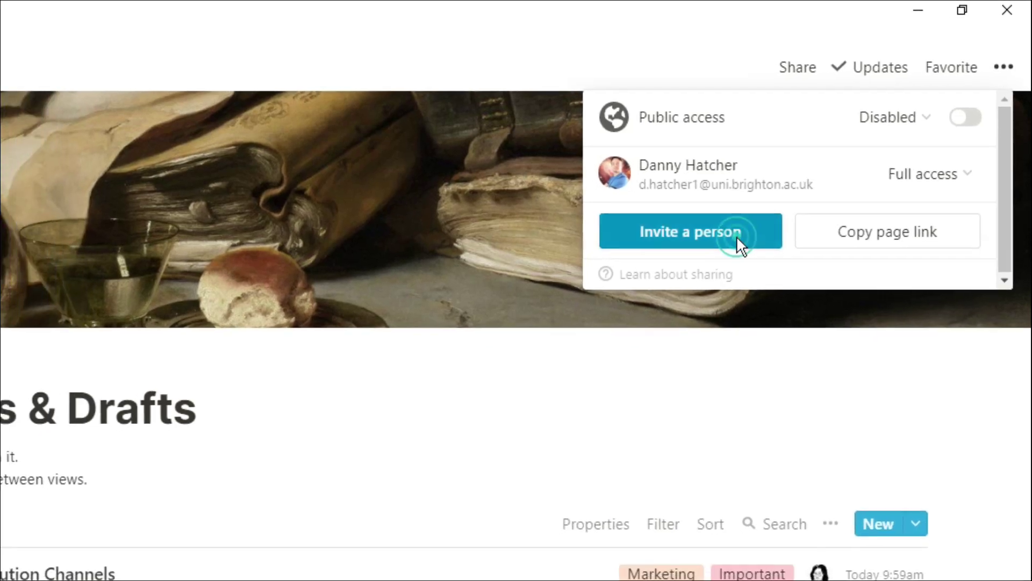
pyautogui.click(710, 263)
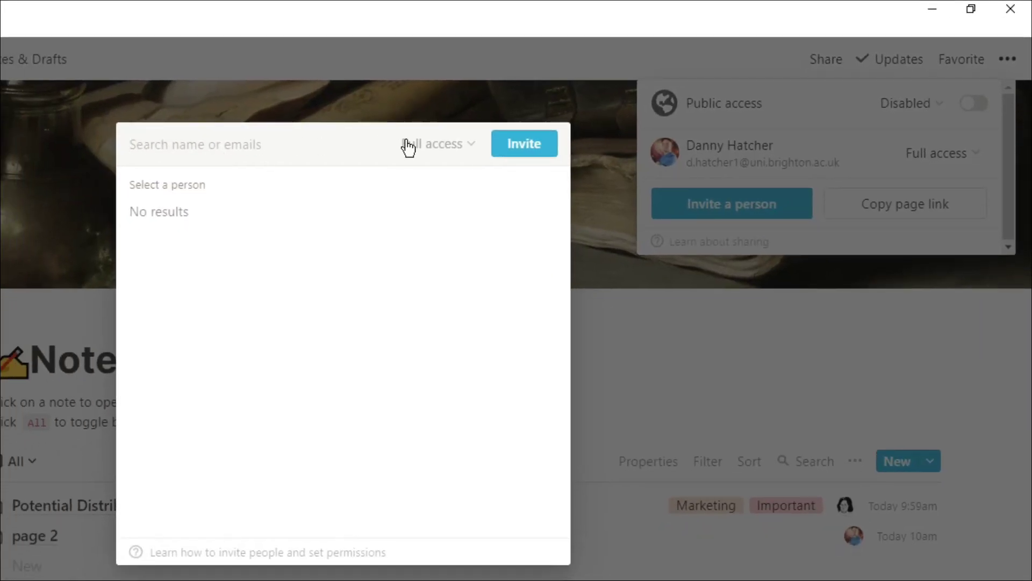
pyautogui.click(467, 144)
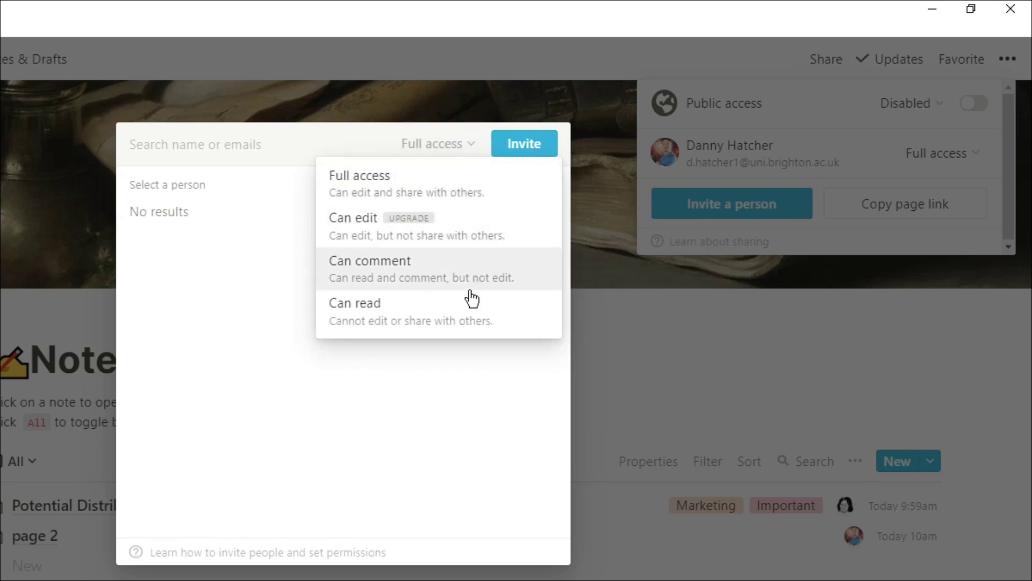
pyautogui.click(469, 365)
pyautogui.click(602, 312)
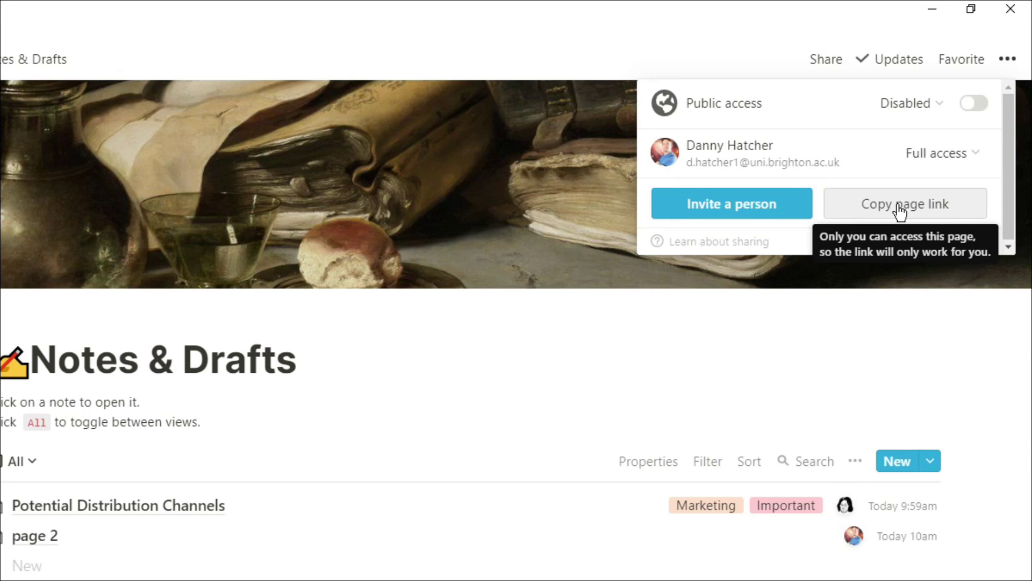
pyautogui.click(900, 210)
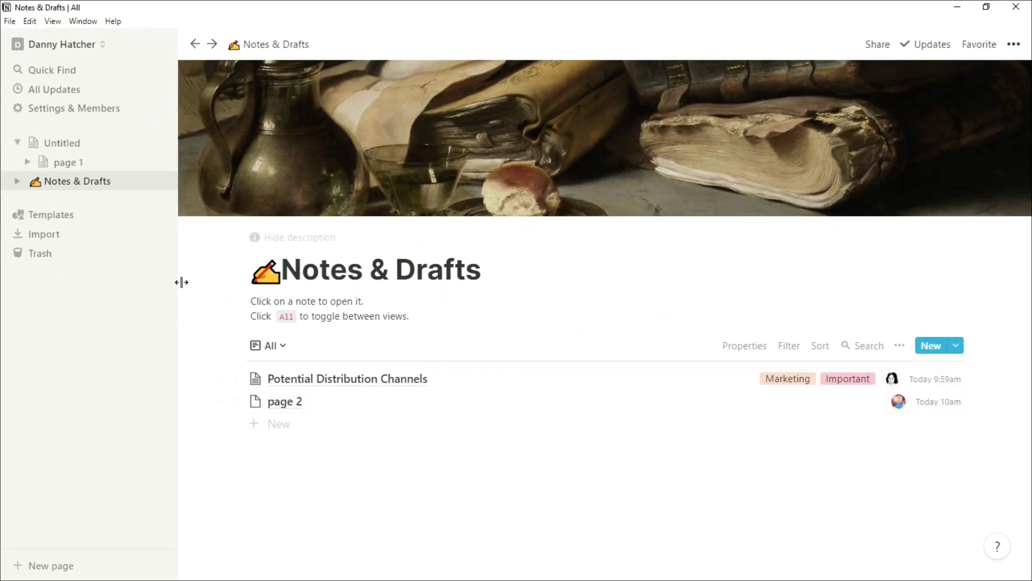
# Paste the Notes & Drafts link under page 1's title as a linked database
pyautogui.click(63, 162)
pyautogui.click(340, 242)
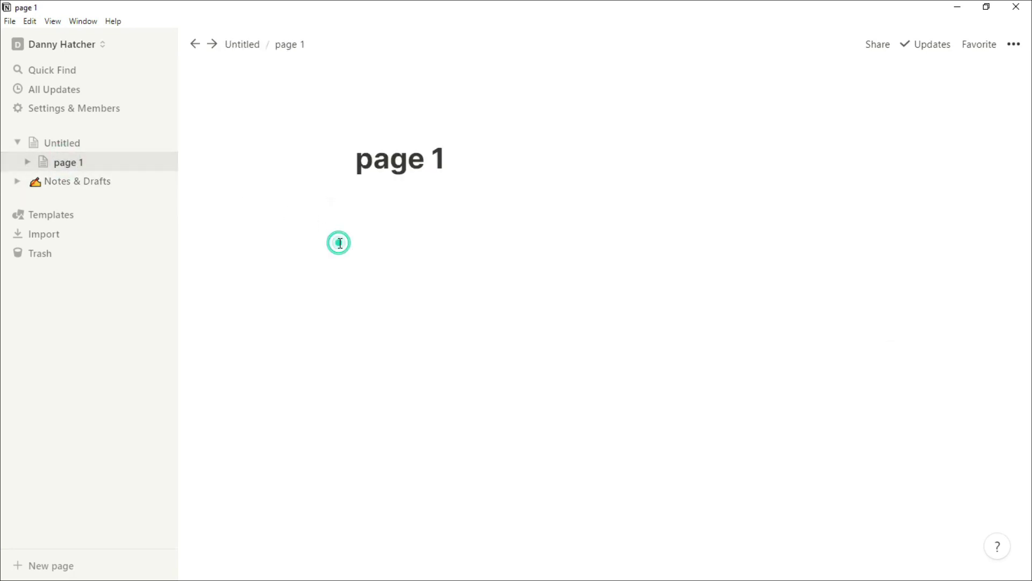
pyautogui.hotkey('ctrl', 'v')
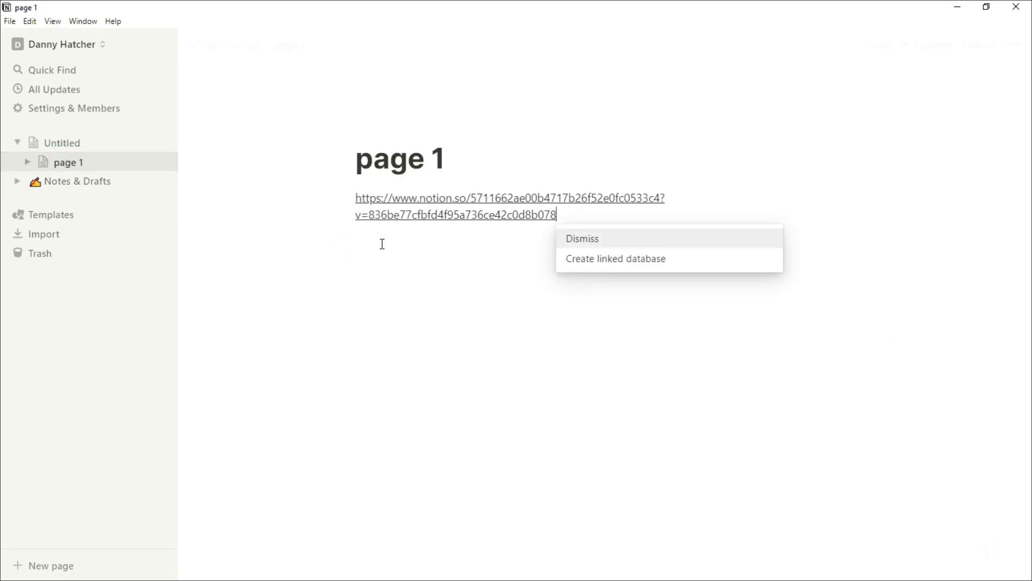
pyautogui.click(595, 260)
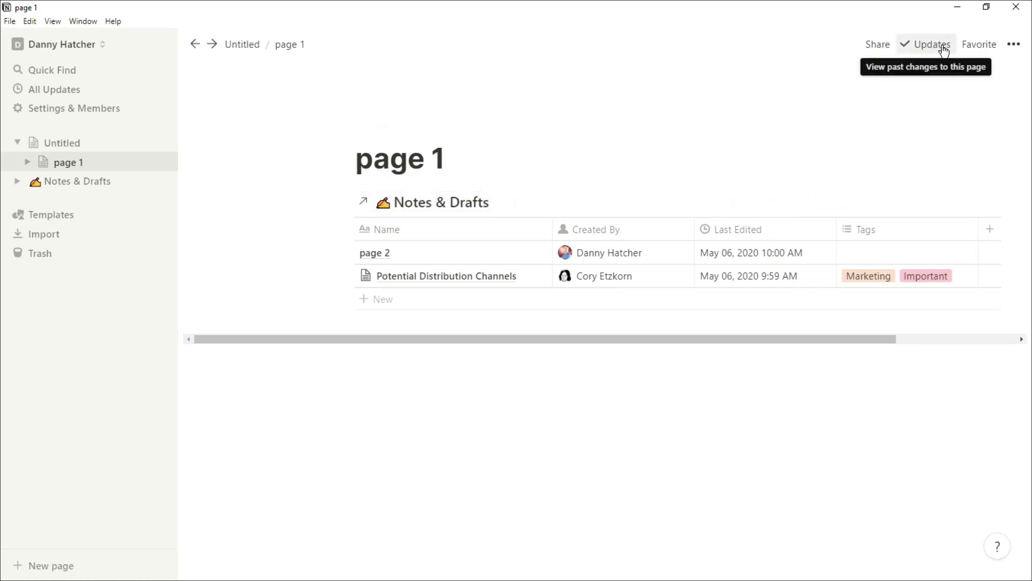
# Toggle page 1's favorite status off and back on, leaving it favorited
pyautogui.click(971, 49)
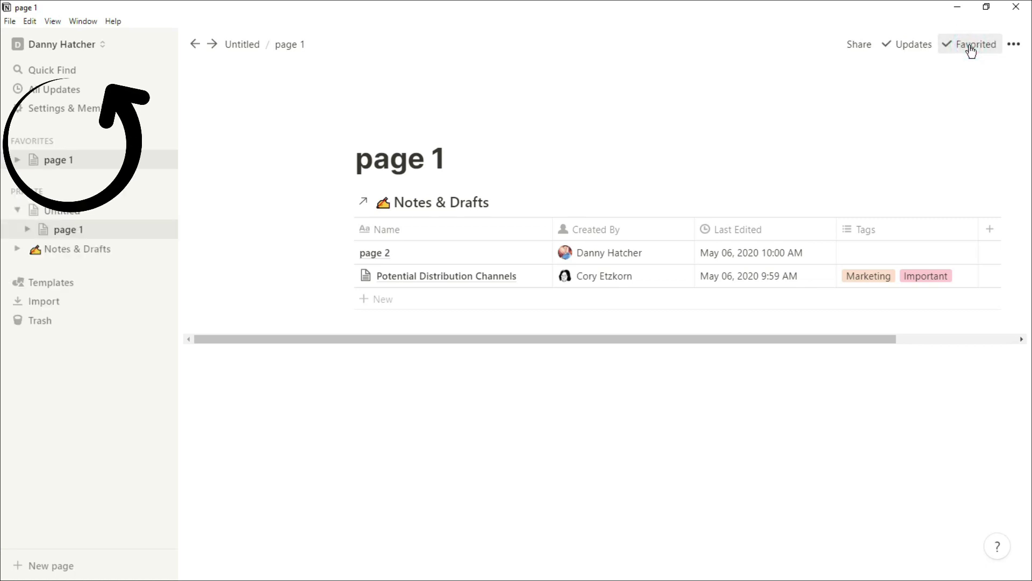
pyautogui.click(970, 48)
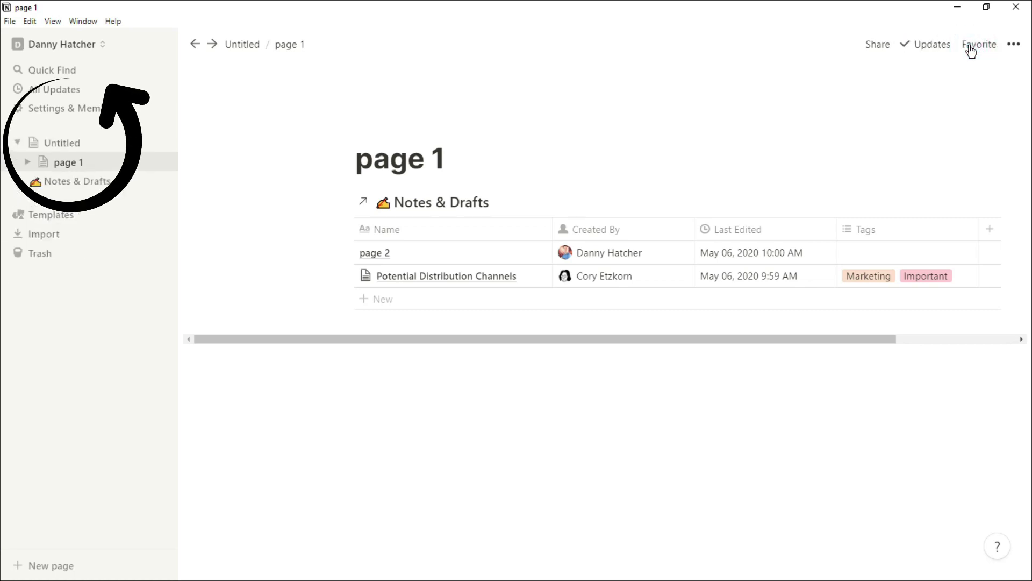
pyautogui.click(973, 50)
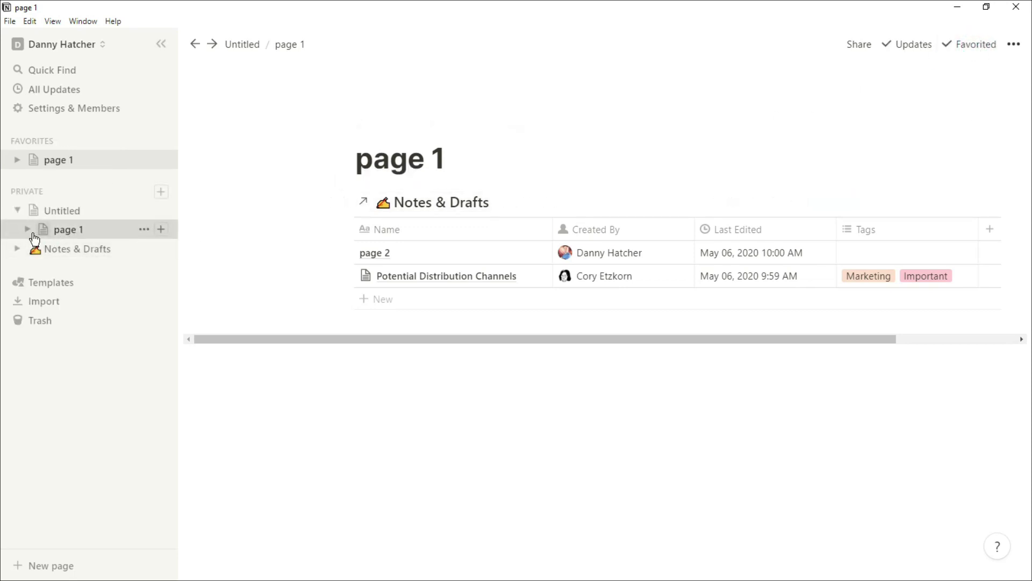
# Collapse and re-expand the Untitled, Private and Favorites sidebar sections, ending back on page 1
pyautogui.click(17, 210)
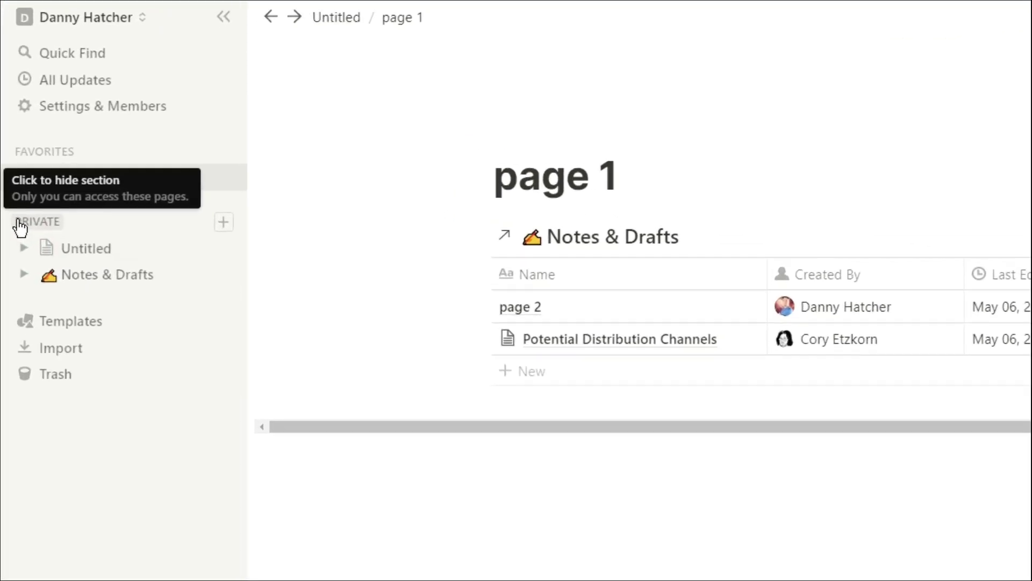
pyautogui.click(27, 195)
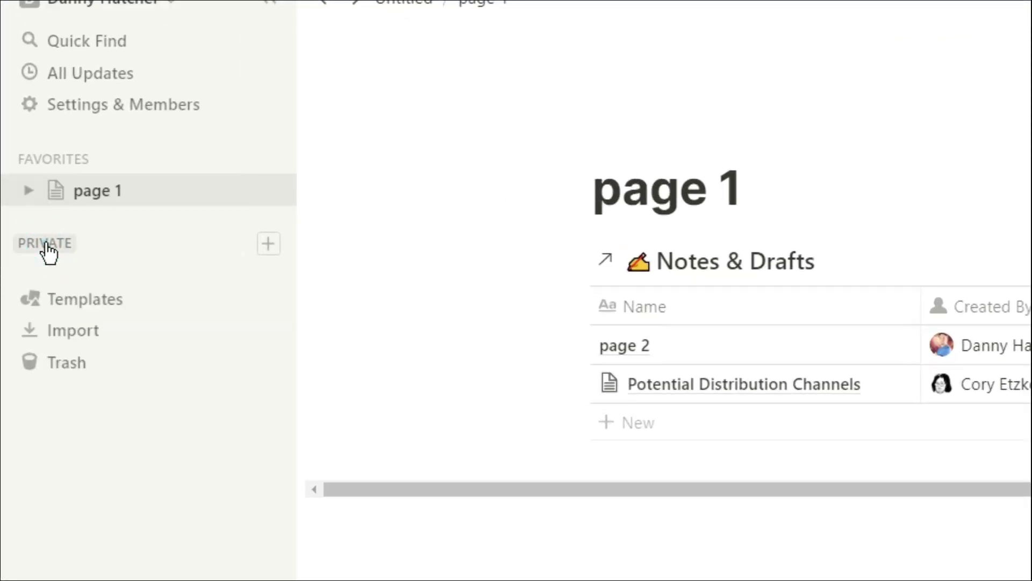
pyautogui.click(47, 248)
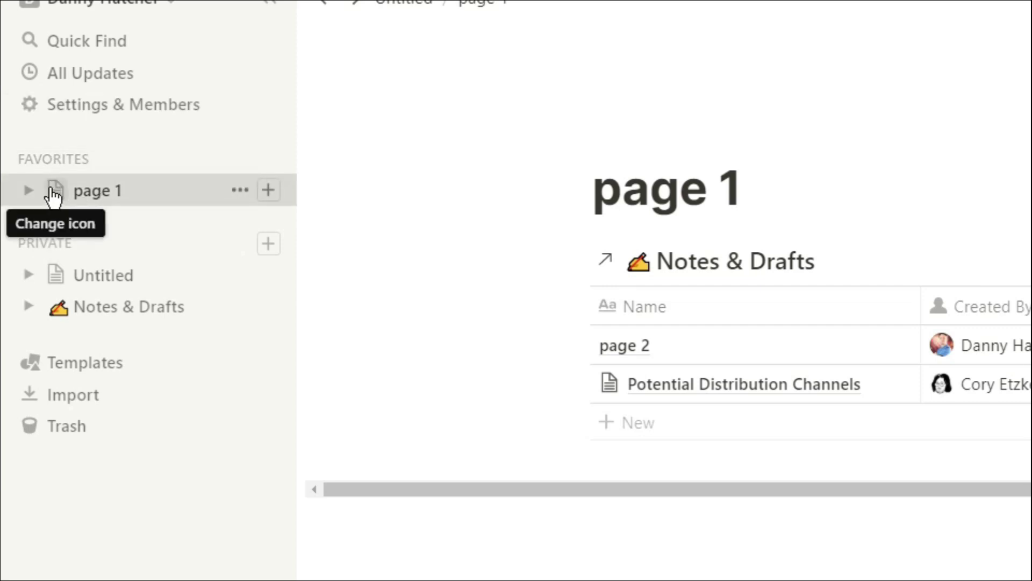
pyautogui.click(48, 160)
pyautogui.click(48, 158)
pyautogui.click(97, 274)
pyautogui.click(100, 200)
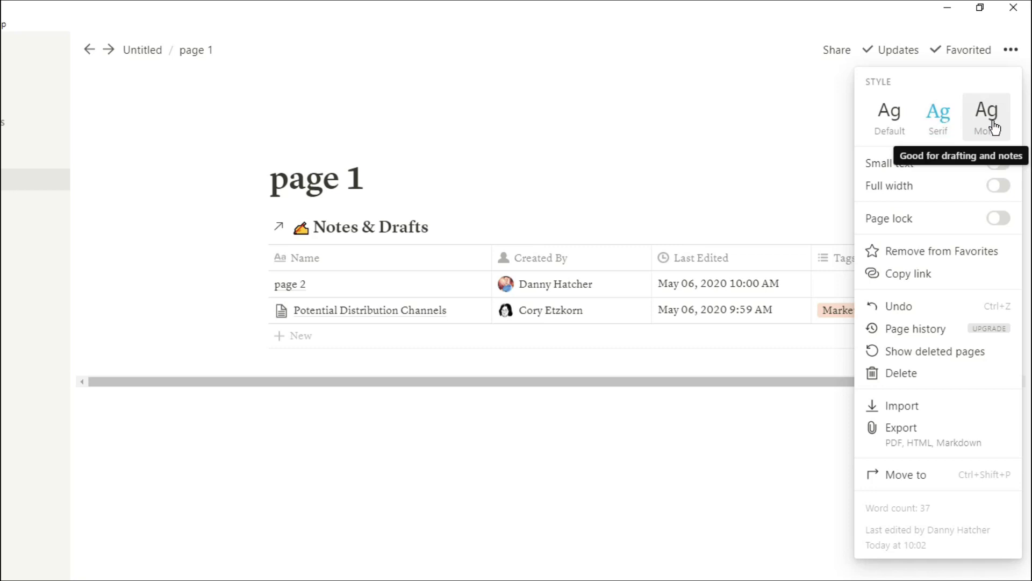
# Set page 1 to Mono font, leave Small text, Full width and Page lock off, and unfavorite it
pyautogui.click(990, 120)
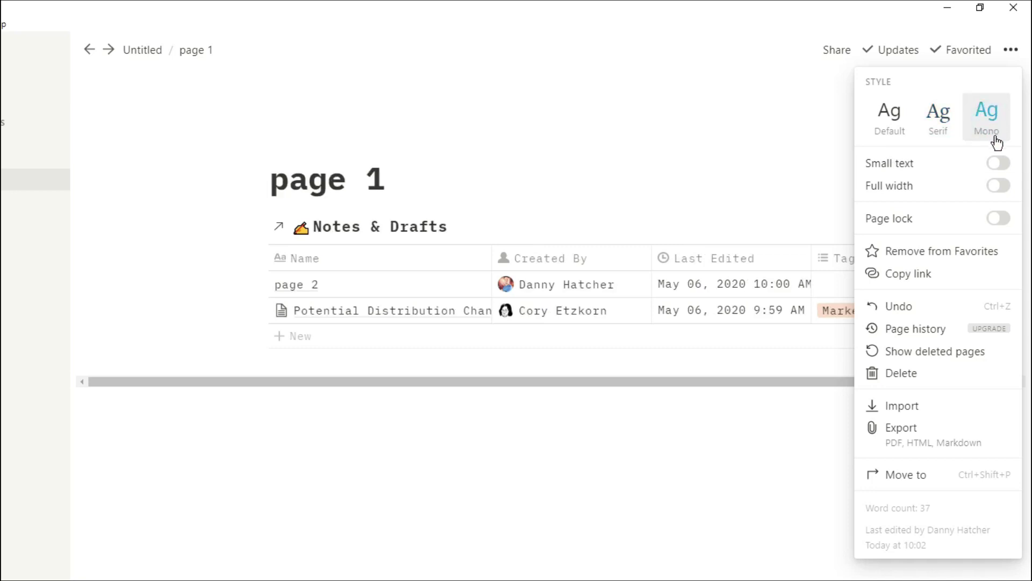
pyautogui.click(998, 164)
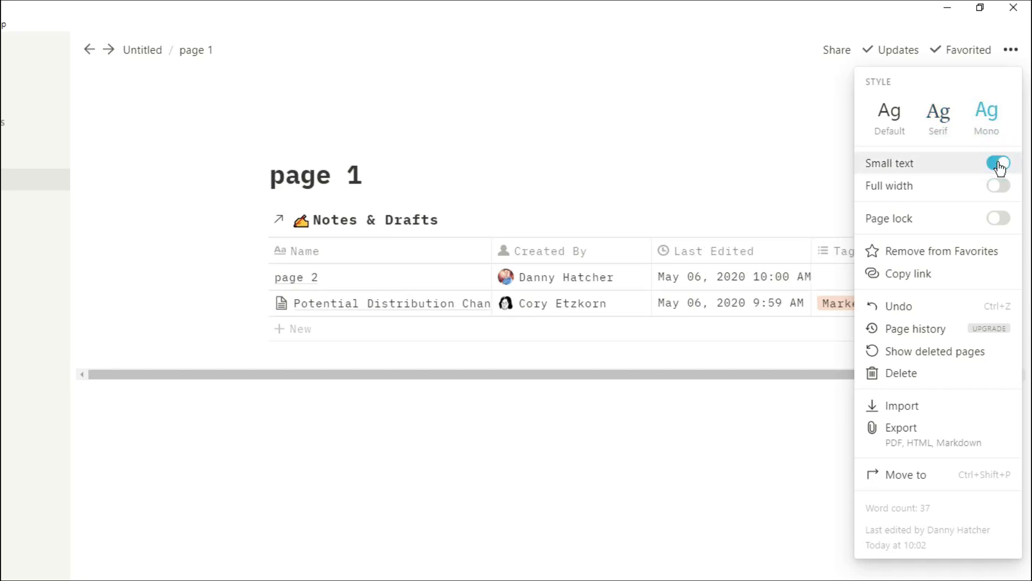
pyautogui.click(999, 165)
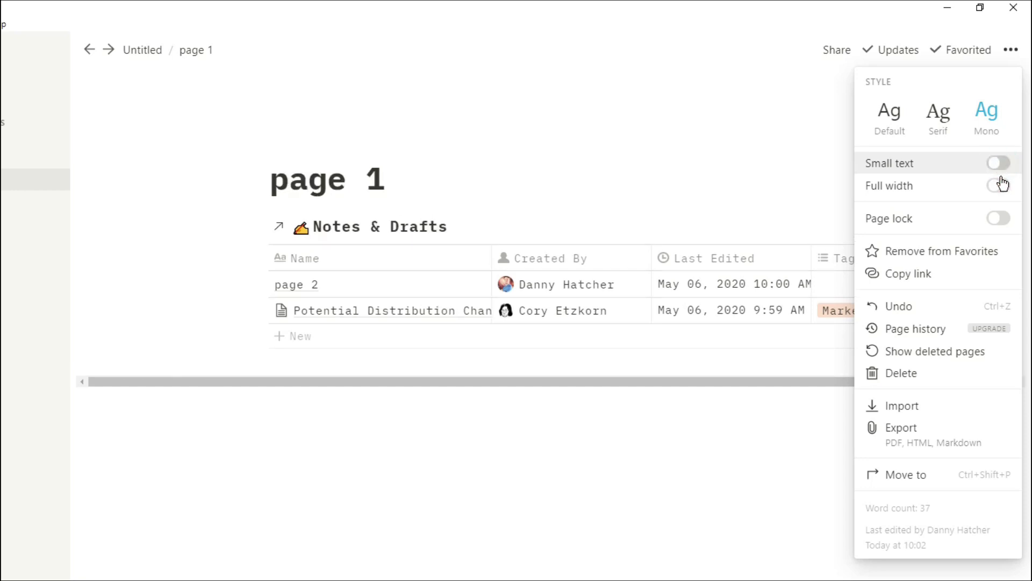
pyautogui.click(1002, 187)
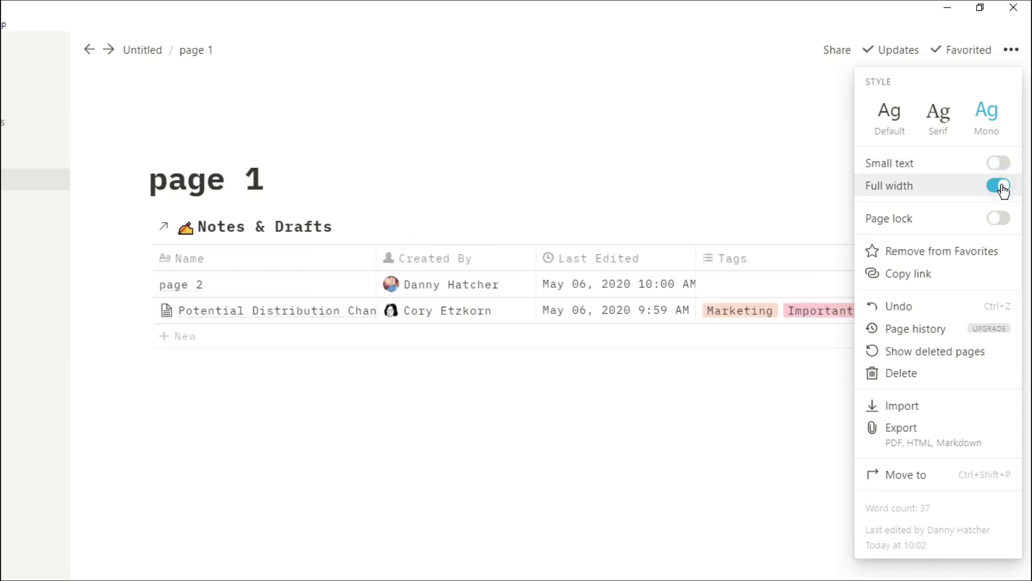
pyautogui.click(1001, 189)
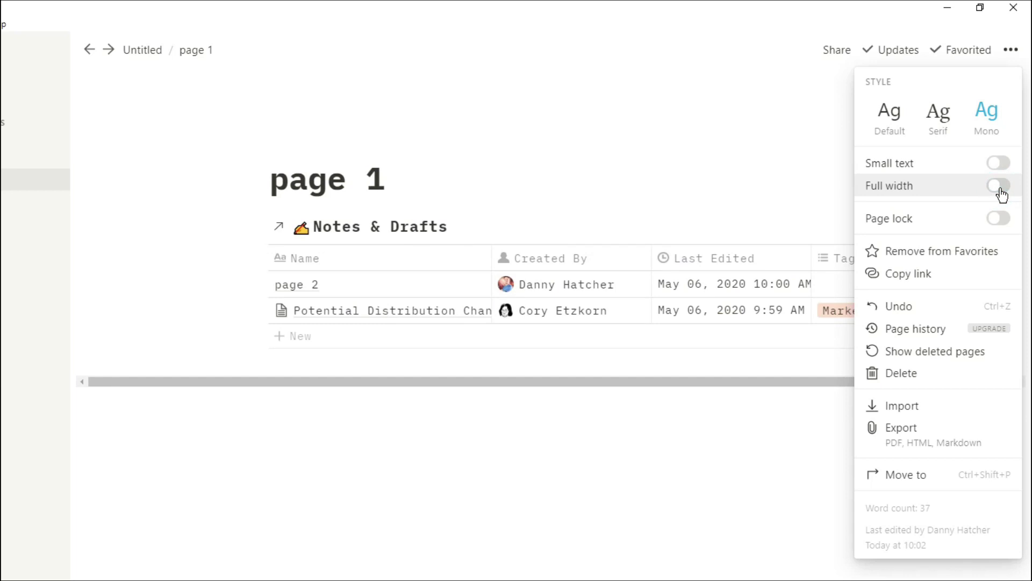
pyautogui.click(1000, 219)
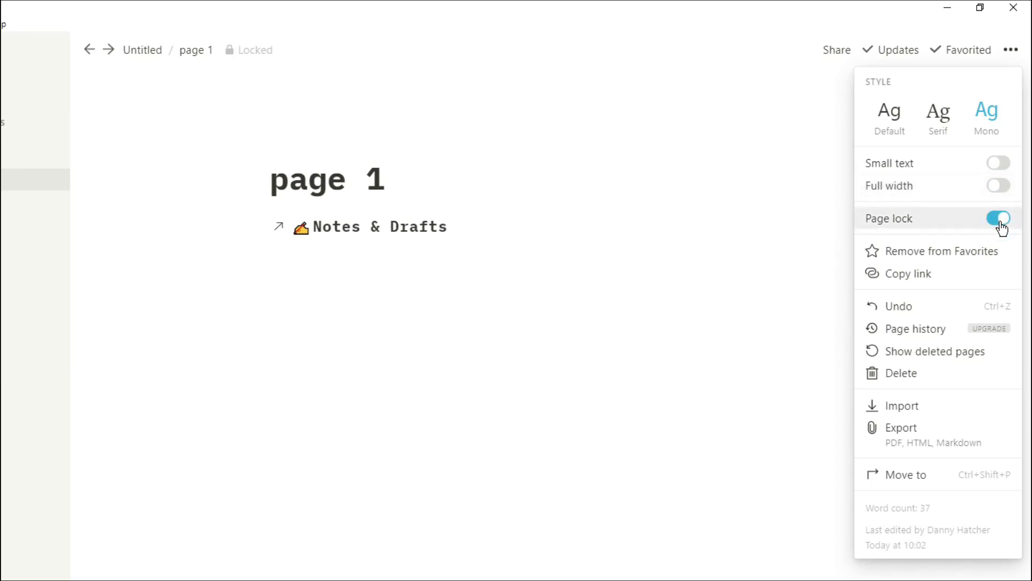
pyautogui.click(1000, 221)
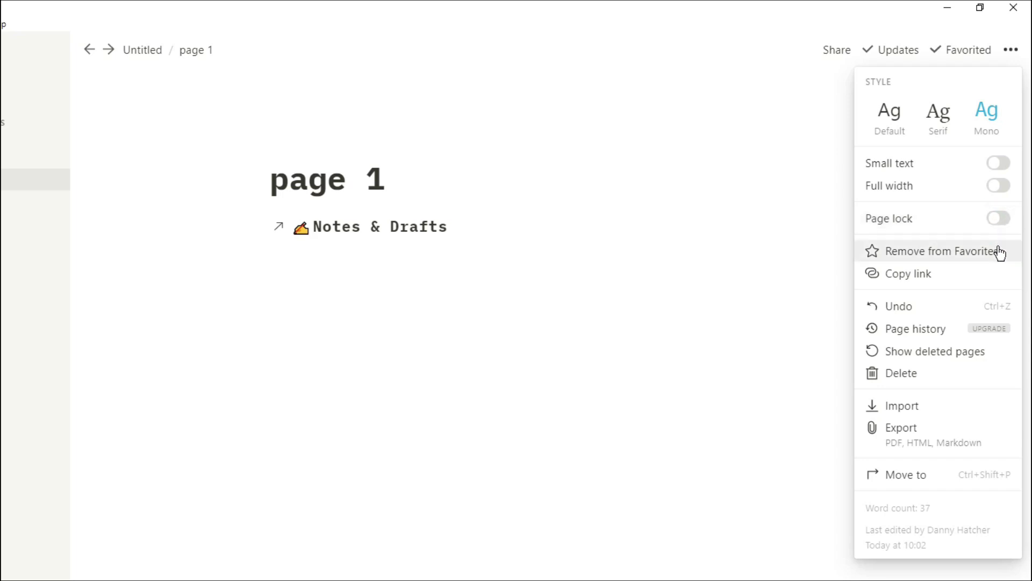
pyautogui.click(909, 258)
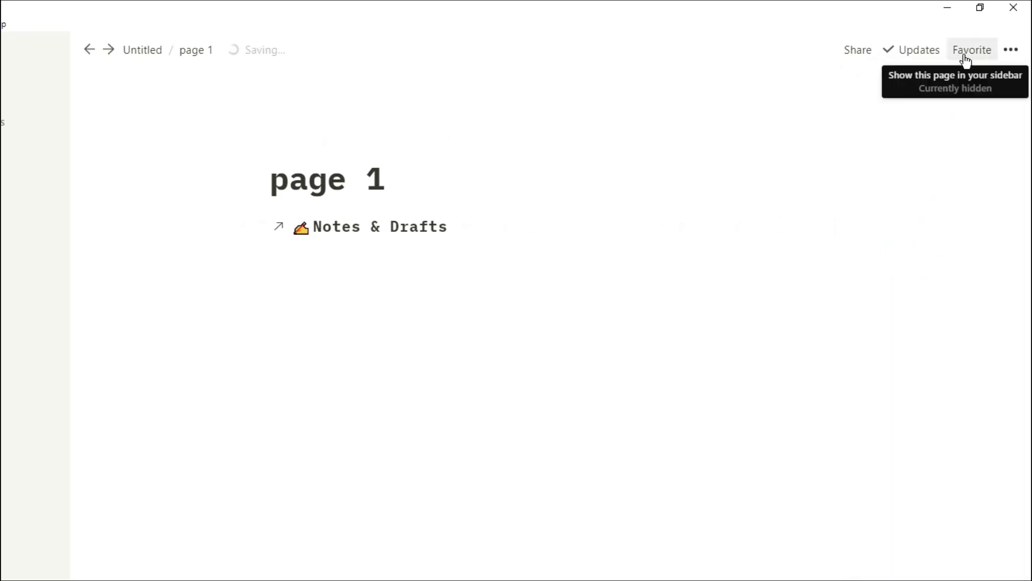
pyautogui.click(1013, 52)
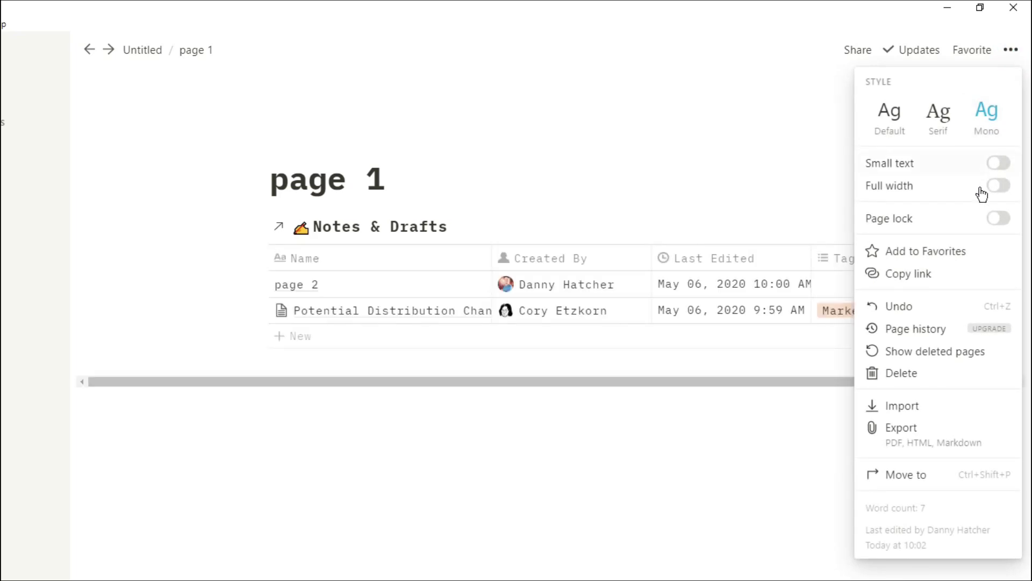